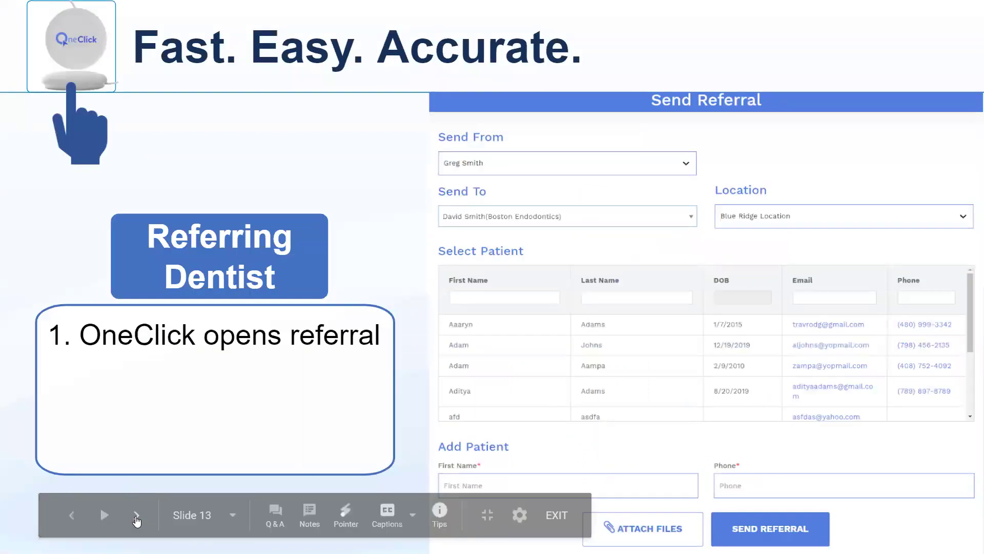
# - Step through the Select Patient, procedure selection and Send Referral slides to slide 17, 'Text to Specialist'
pyautogui.click(136, 521)
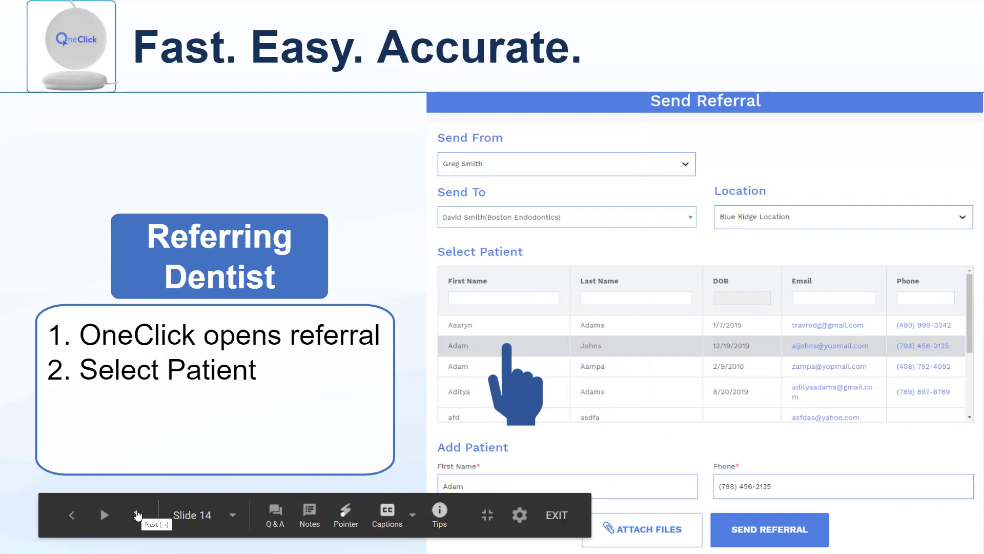
pyautogui.click(137, 514)
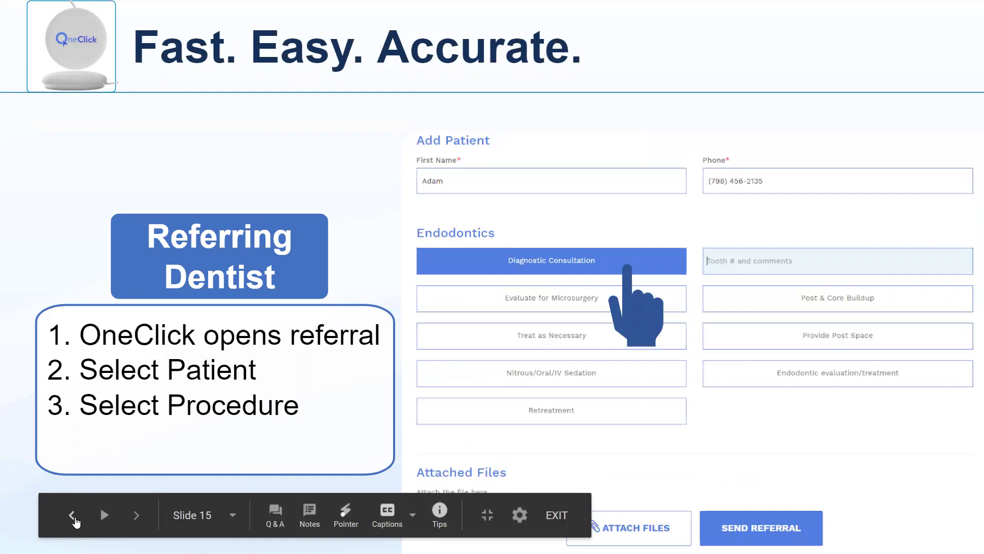
pyautogui.click(80, 515)
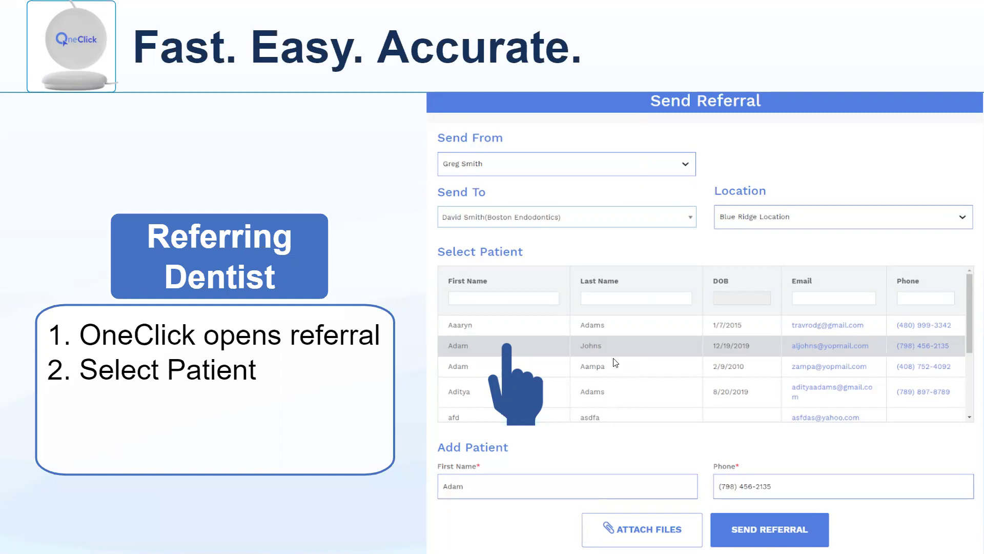
pyautogui.moveTo(526, 435)
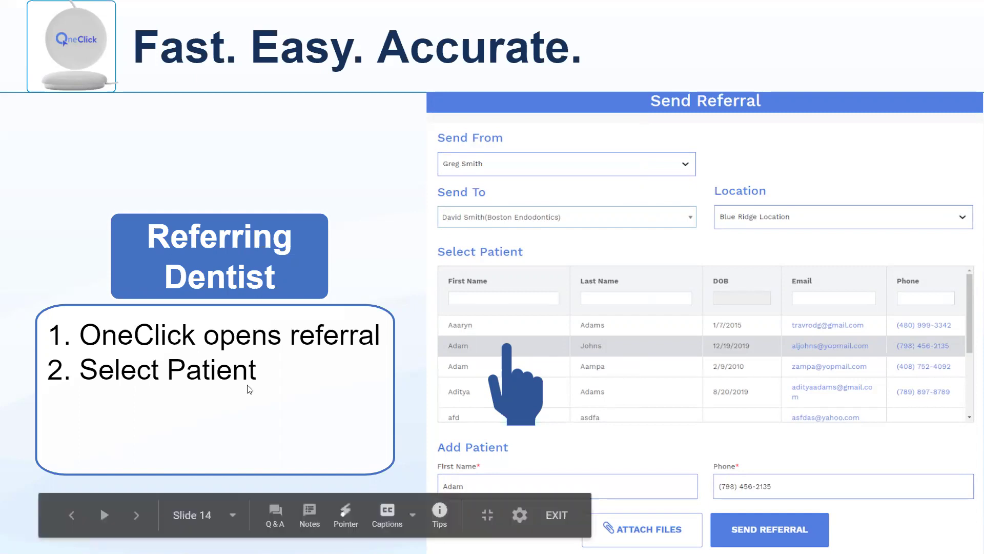
pyautogui.click(137, 515)
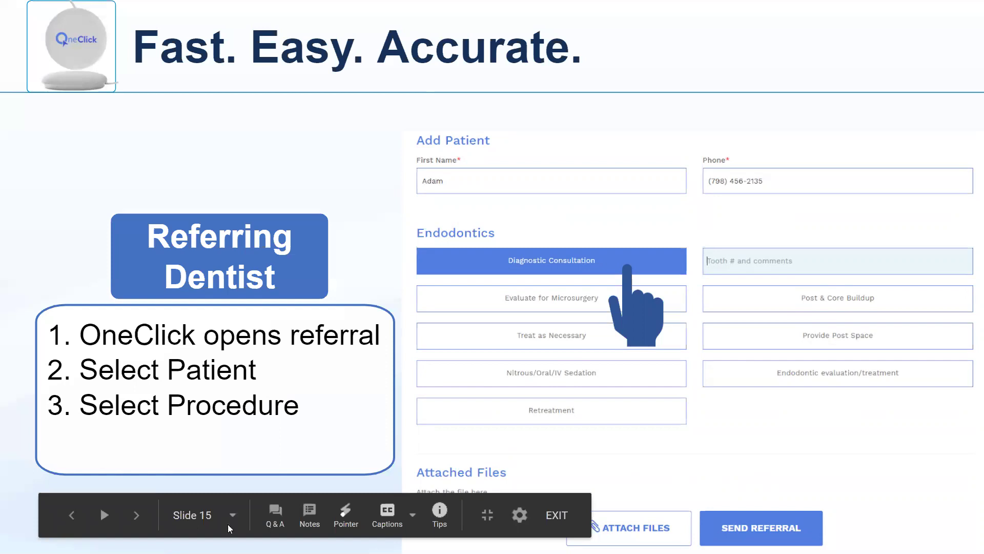
pyautogui.click(138, 516)
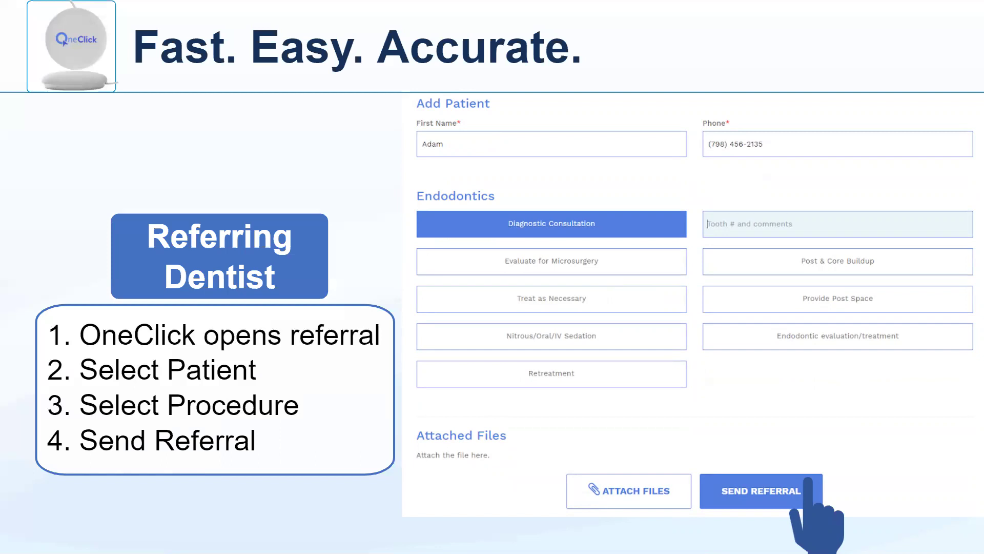
pyautogui.moveTo(132, 518)
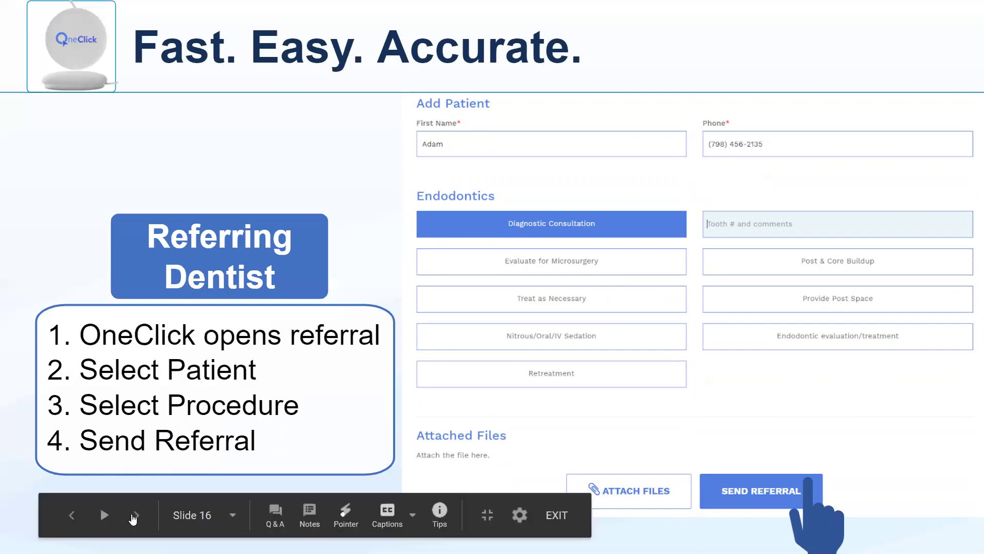
pyautogui.click(136, 517)
# - Advance from slide 17 past slide 18 to slide 19, 'Text to Patient'
pyautogui.click(136, 516)
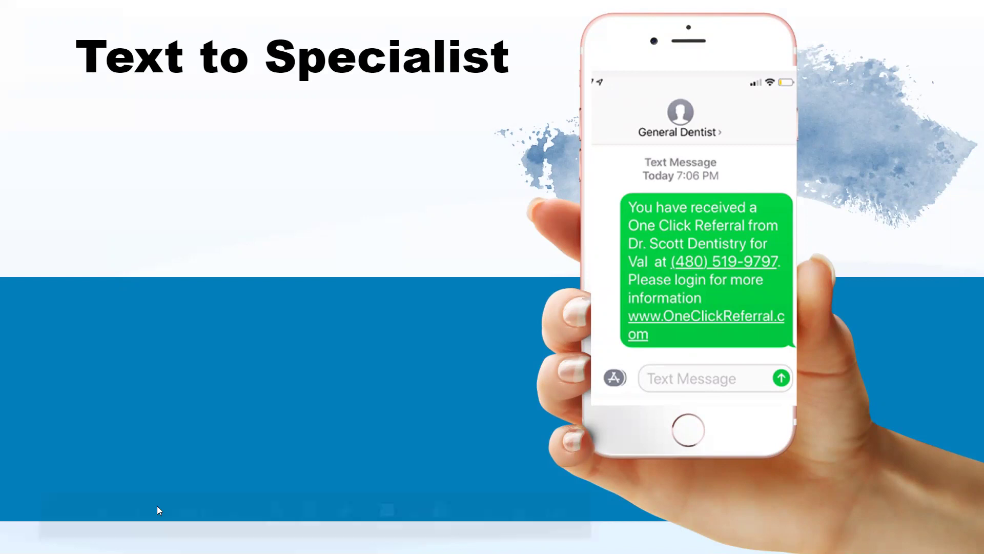
pyautogui.moveTo(137, 519)
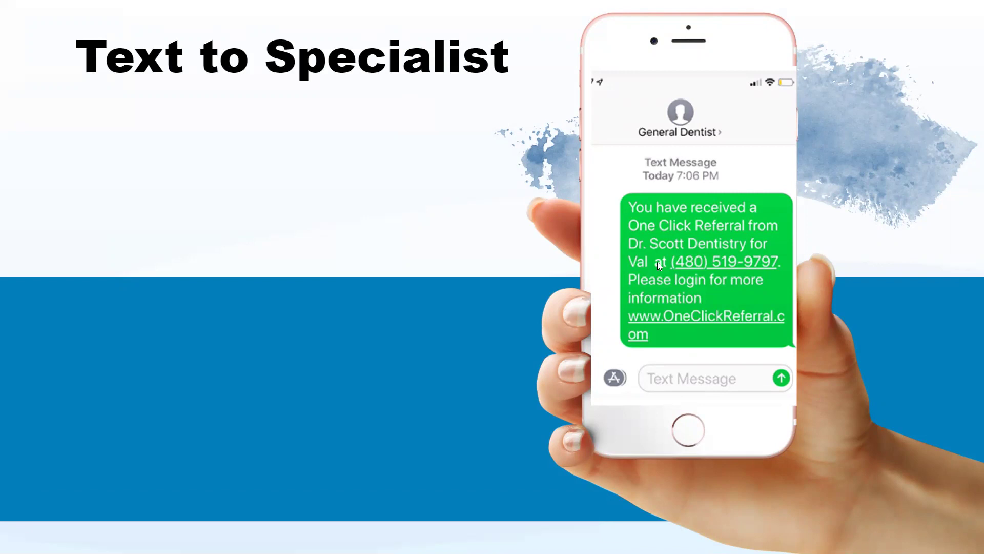
pyautogui.moveTo(188, 513)
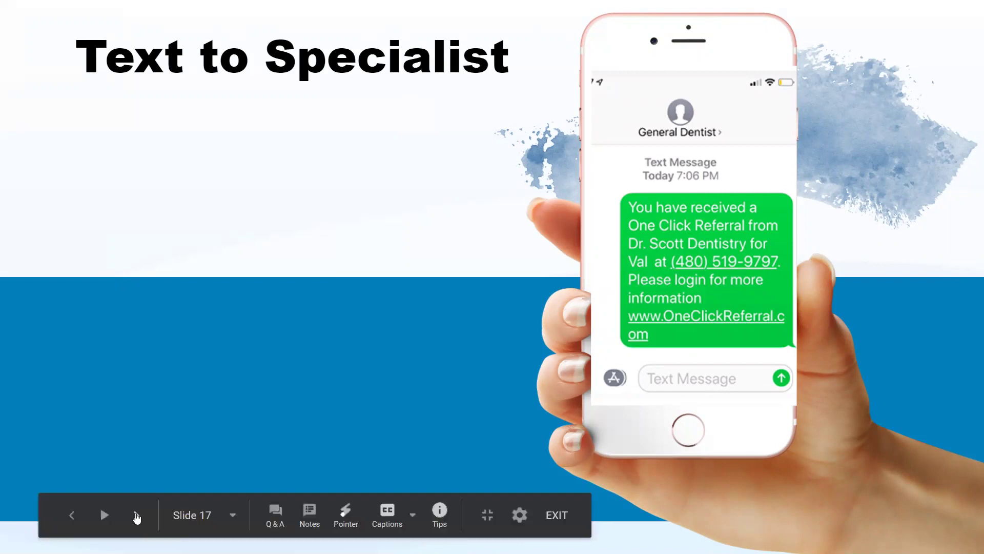
pyautogui.click(137, 515)
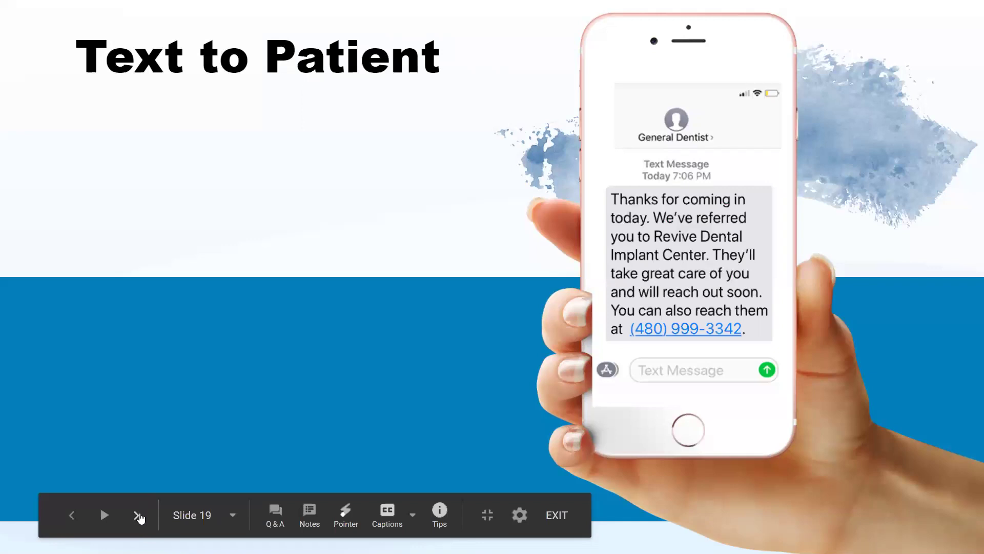
# - Advance through the office communication, referrals list and coordinator assignment slides to slide 23
pyautogui.click(139, 516)
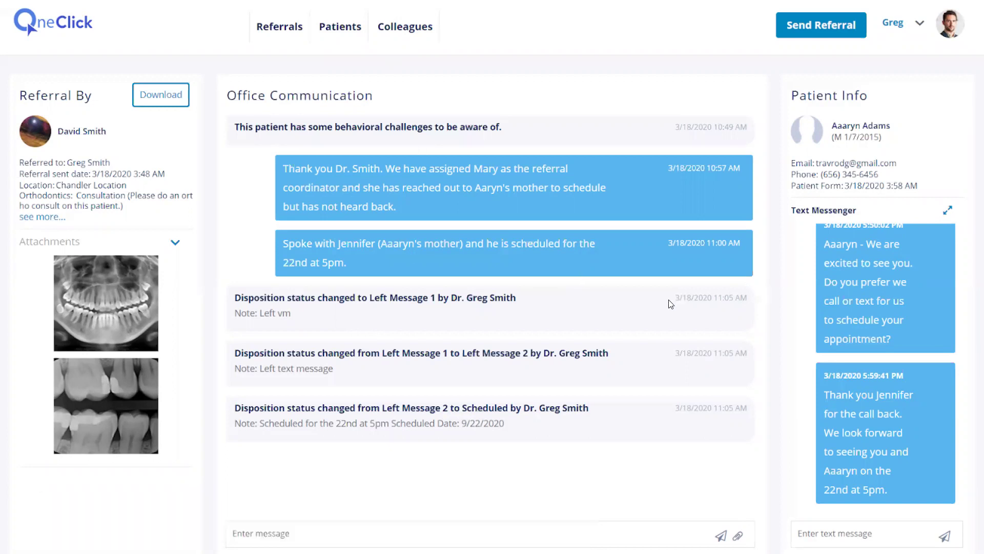
pyautogui.moveTo(136, 519)
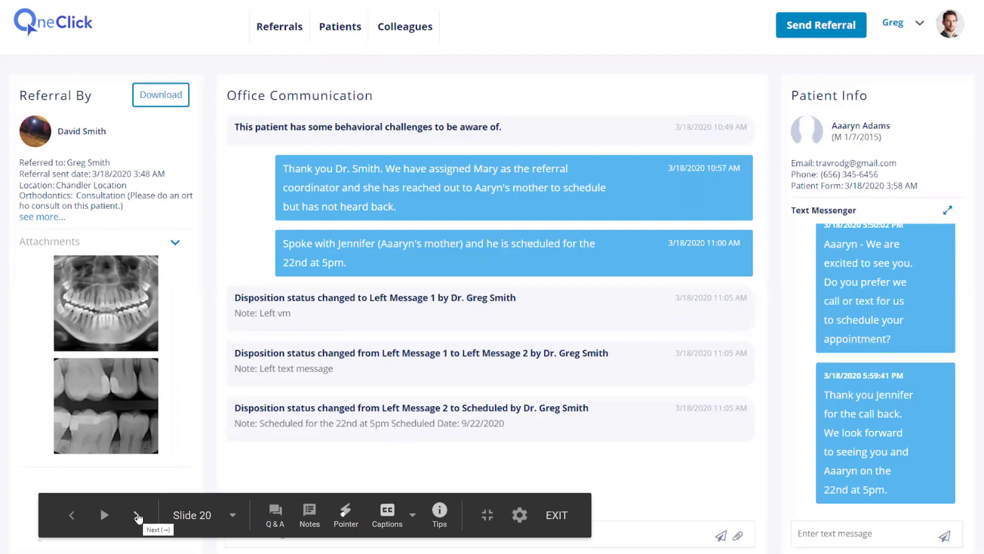
pyautogui.click(137, 515)
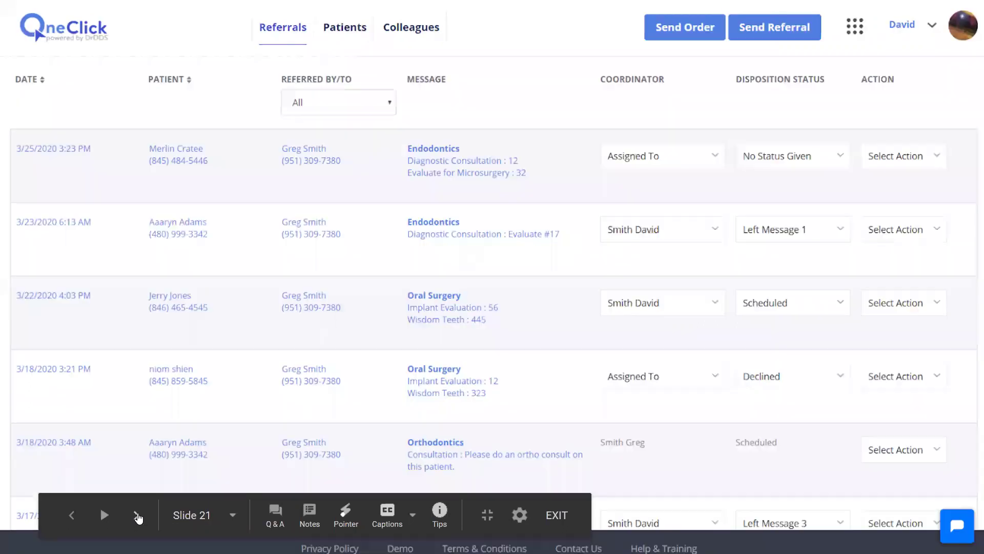
pyautogui.click(138, 515)
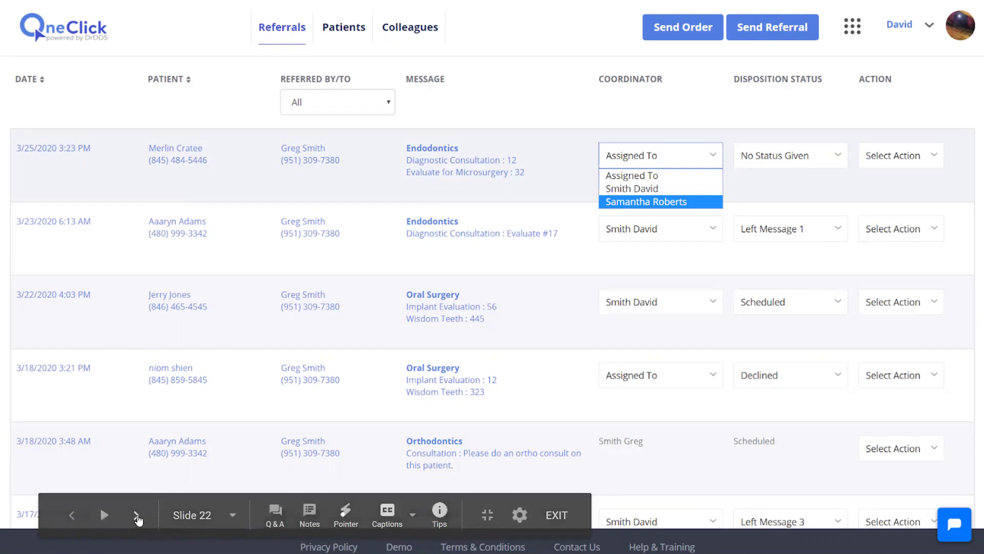
pyautogui.click(137, 515)
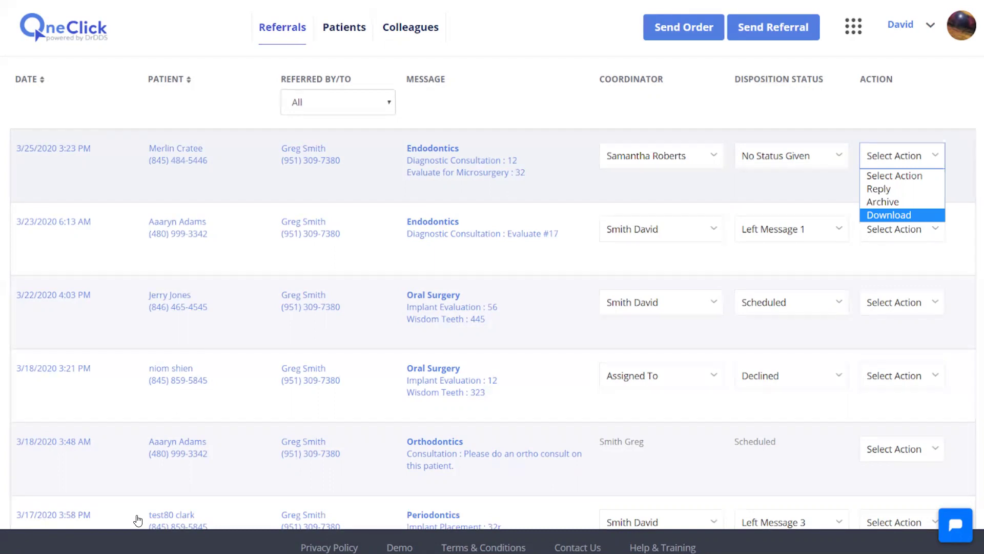
# - Advance to slide 24 listing Scheduled, Left Message, Phone Tag, Cancelled and Declined statuses
pyautogui.moveTo(136, 514)
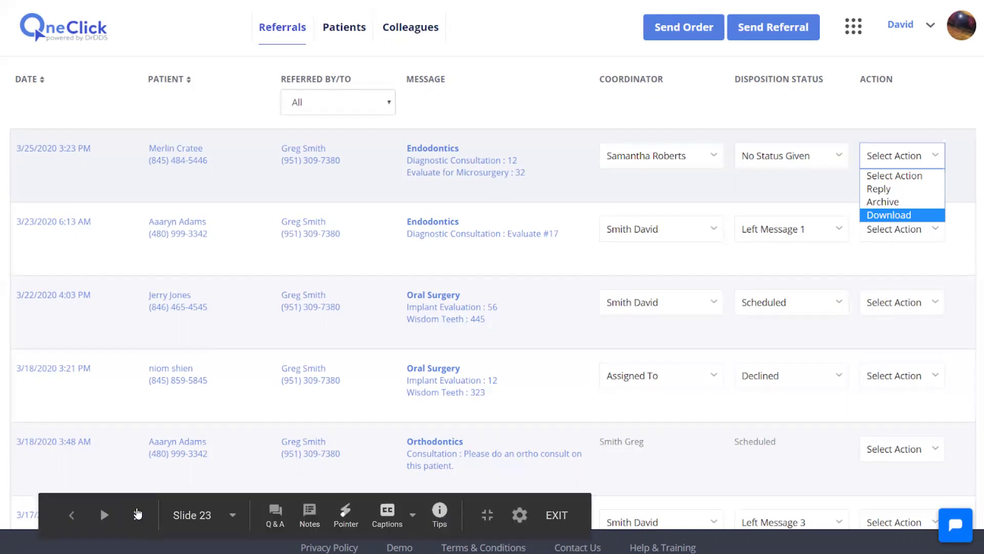
pyautogui.click(135, 514)
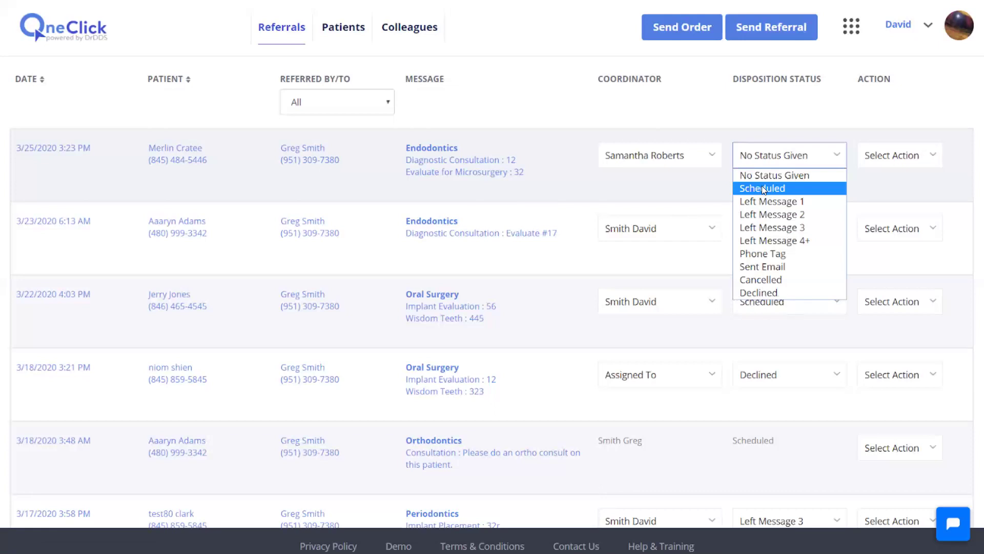
# - Advance past the disposition note slide to slide 26, 'Mobile Apps & Chrome Extension'
pyautogui.moveTo(100, 506)
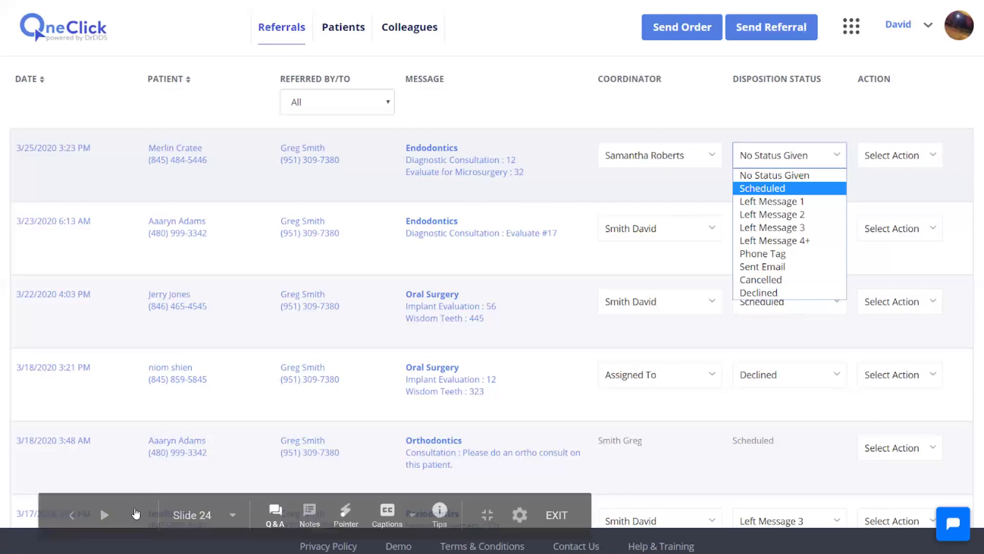
pyautogui.click(138, 515)
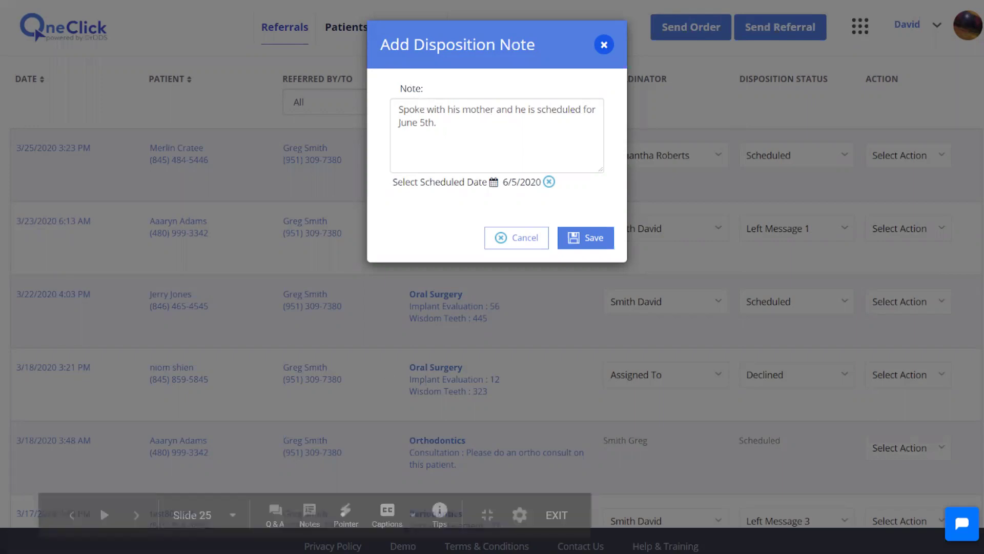
pyautogui.click(136, 516)
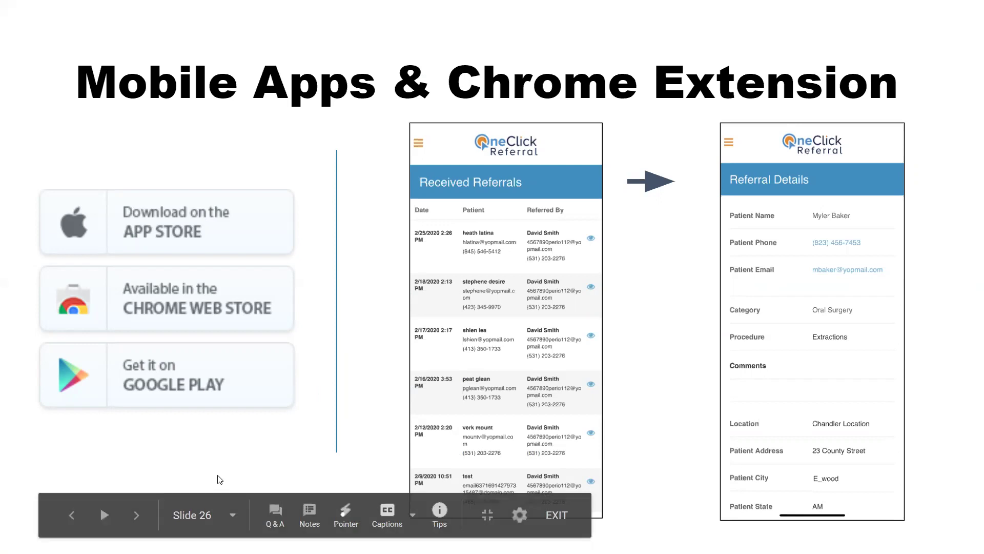
# - Exit the slideshow and switch to the OneClick Send Referral browser tab
pyautogui.click(131, 520)
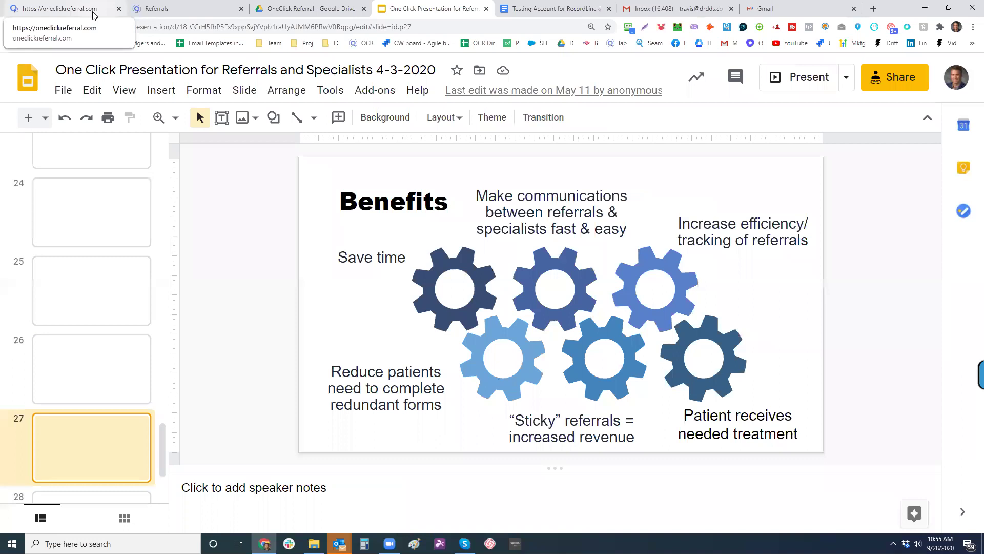
pyautogui.click(93, 16)
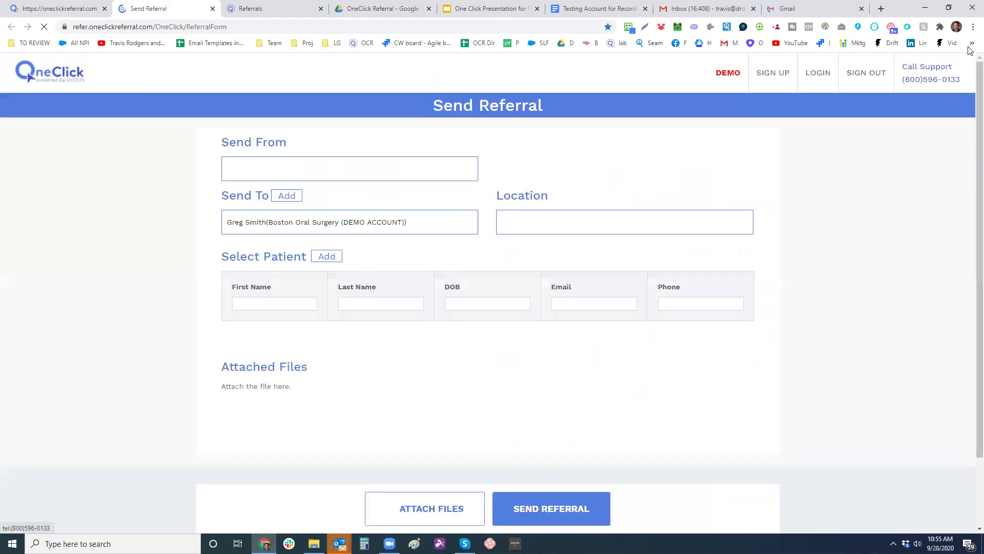
# - Go to refer.oneclickreferral.com in an Incognito window to reach Select Who You Are
pyautogui.click(972, 26)
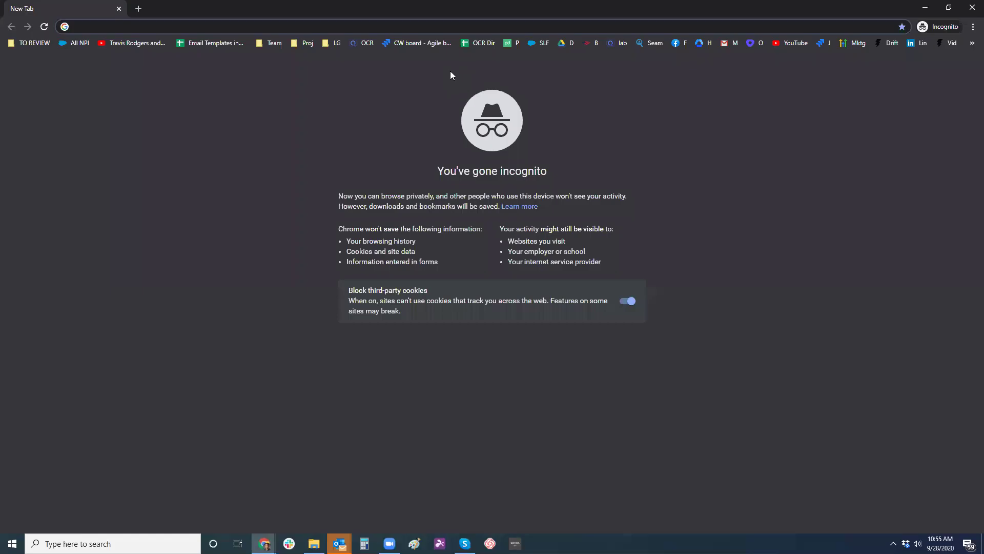
pyautogui.write('refer')
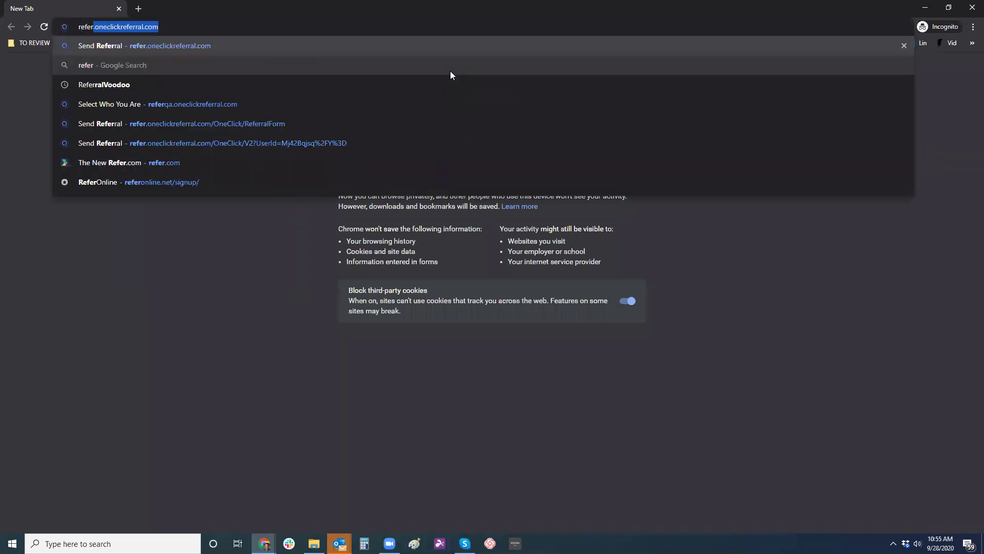
pyautogui.press('Return')
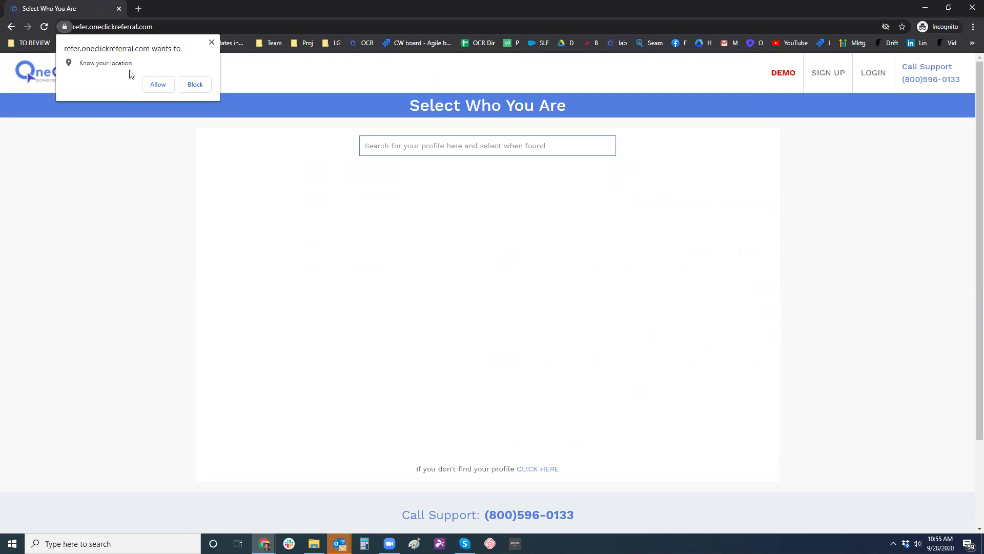
# - Allow location, pick the demo oral surgery profile, and log in with the general dentist demo username and password
pyautogui.click(163, 89)
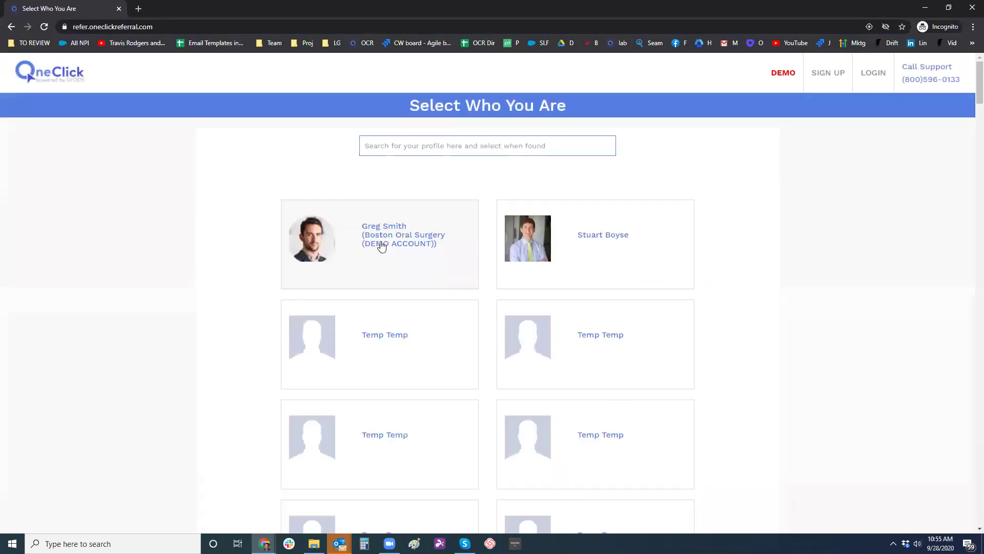
pyautogui.click(380, 242)
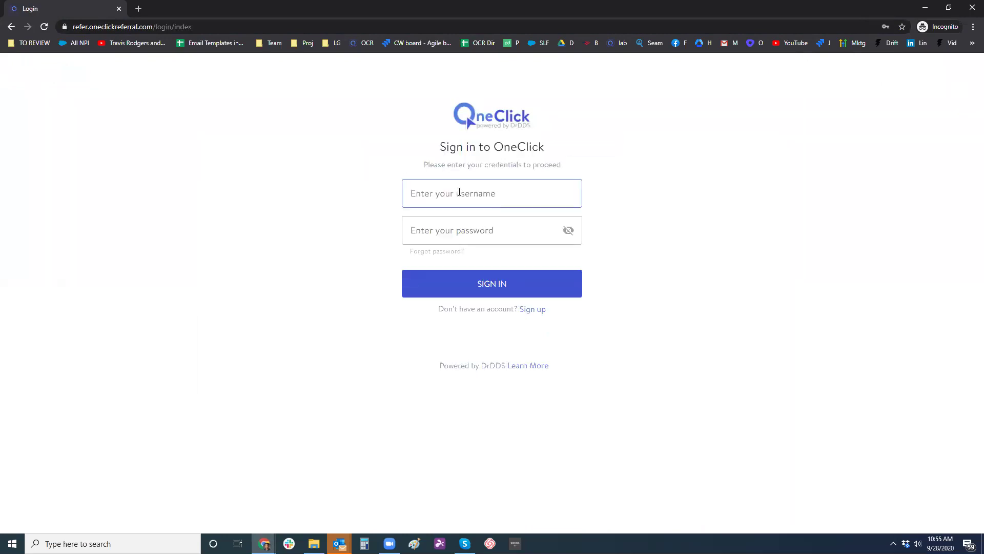
pyautogui.click(459, 192)
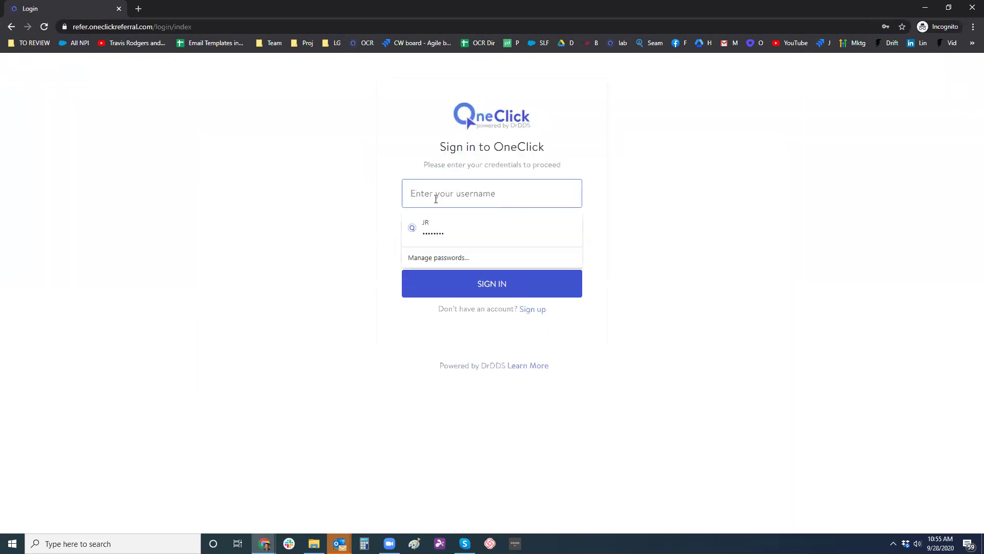
pyautogui.write('ge')
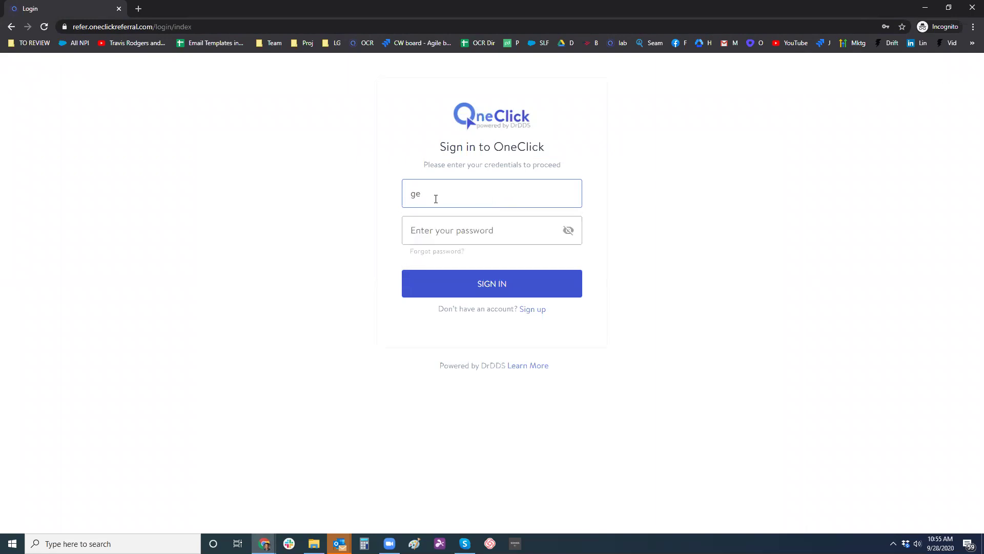
pyautogui.write('neral')
pyautogui.press('Tab')
pyautogui.hotkey('ctrl', 'v')
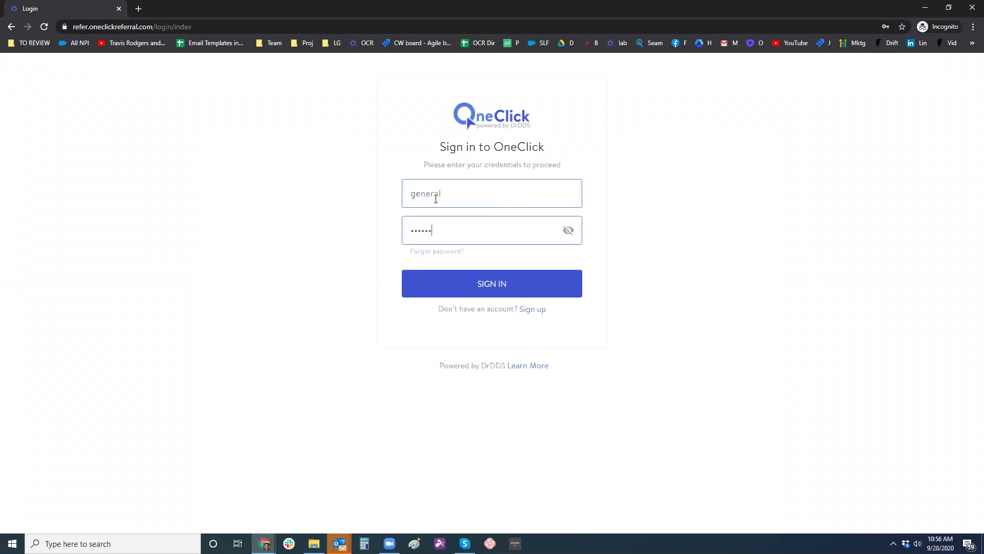
pyautogui.write('•••••')
pyautogui.press('Return')
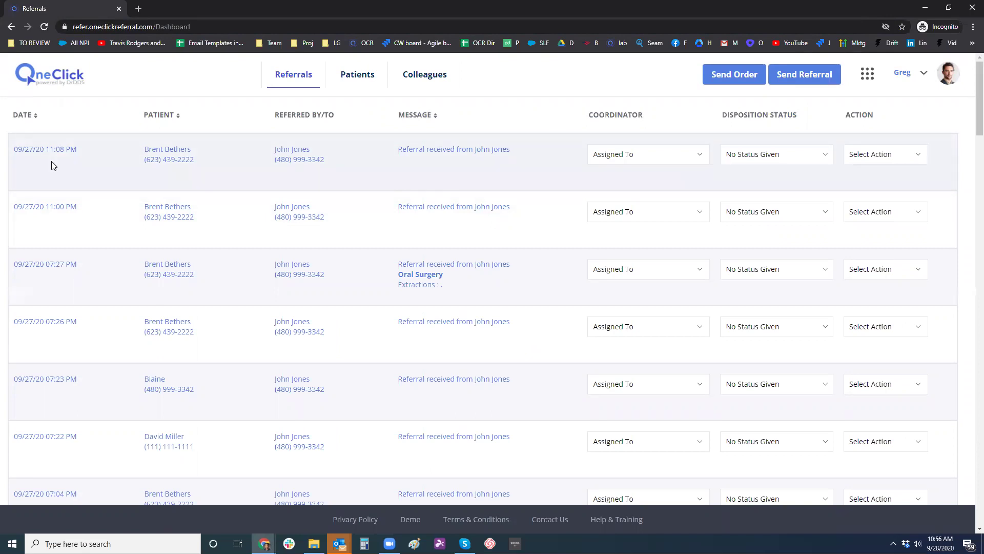
# - Start a new referral from the Send Referral button on the Referrals dashboard
pyautogui.click(829, 76)
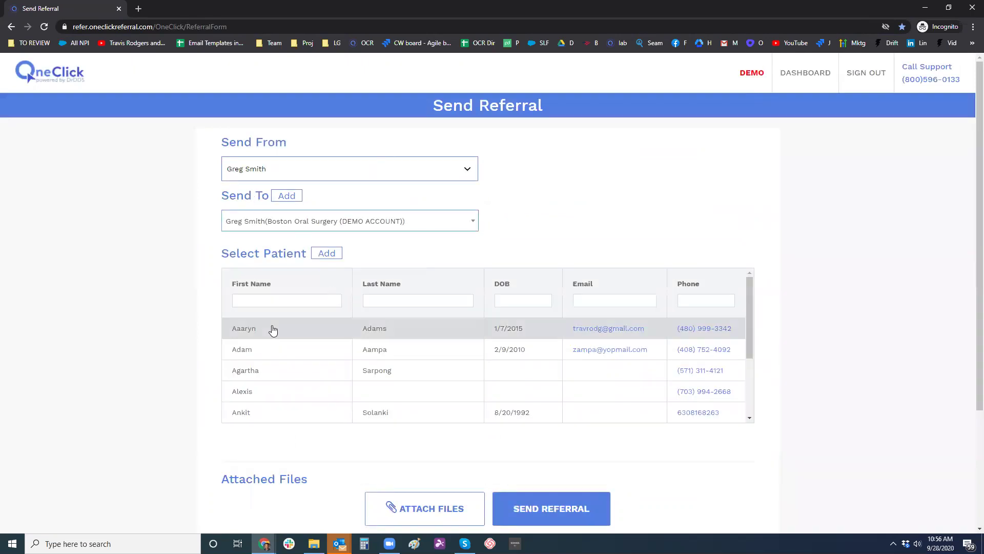
# - Refer the first listed patient for Extractions of teeth 3 and 5 and send it
pyautogui.scroll(-3, 304, 238)
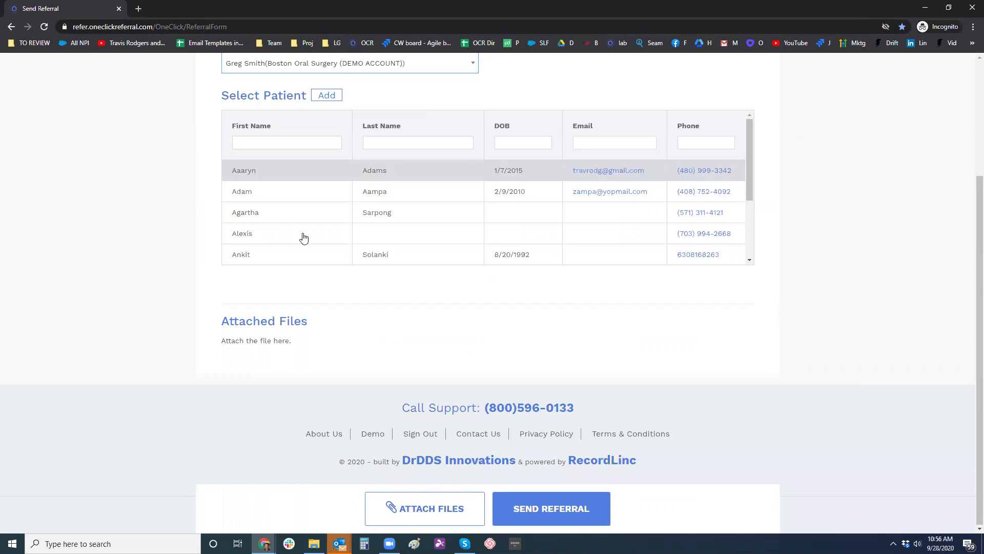
pyautogui.click(263, 170)
pyautogui.click(362, 330)
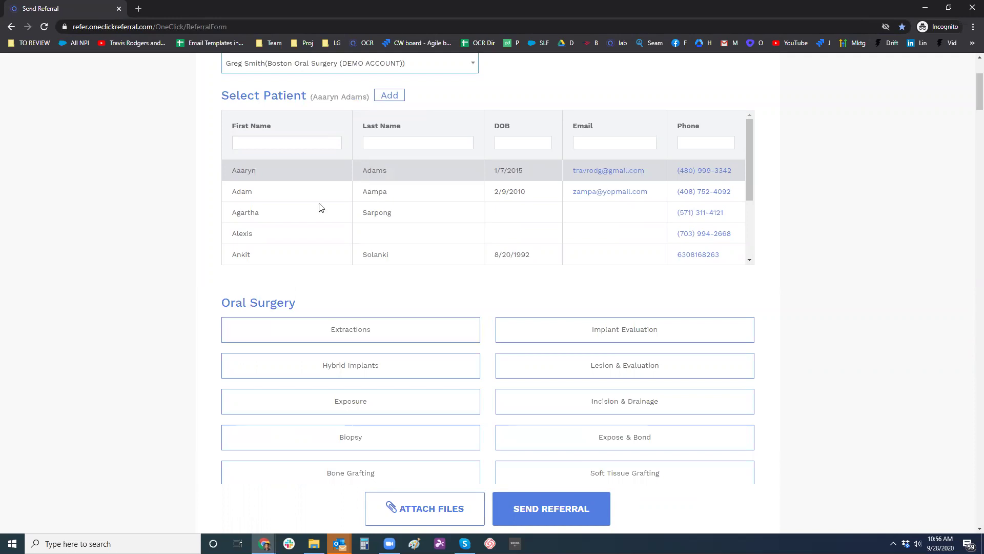
pyautogui.scroll(3, 237, 215)
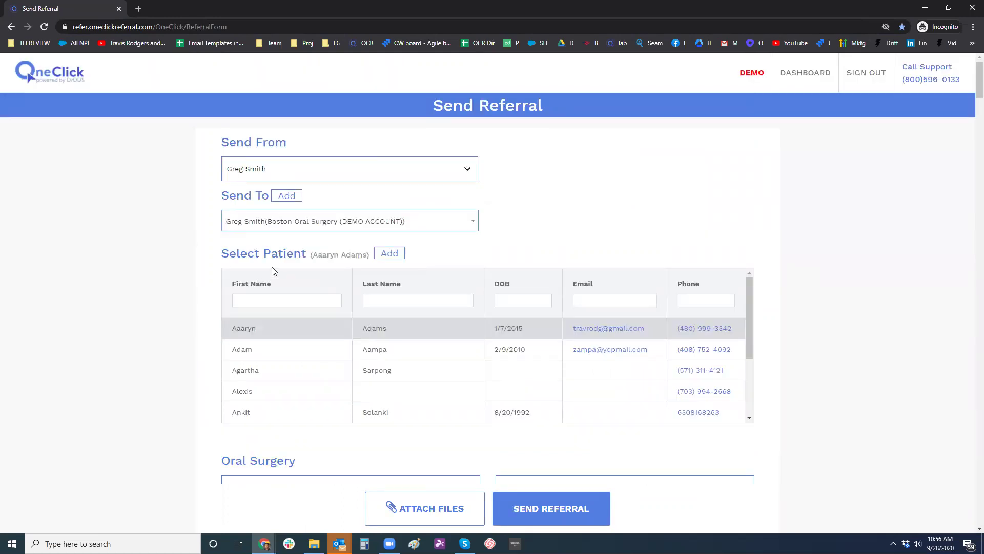
pyautogui.scroll(-5, 544, 369)
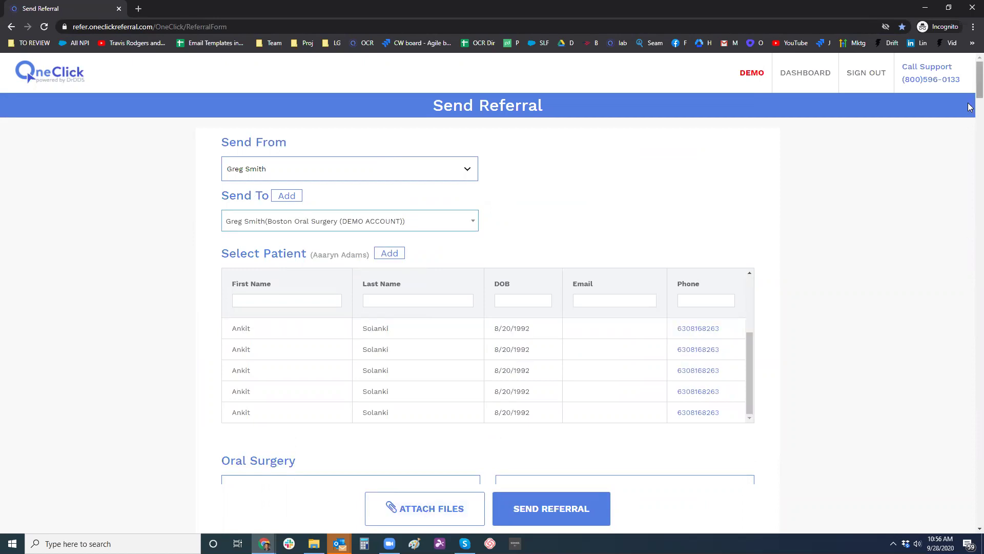
pyautogui.scroll(-6, 310, 149)
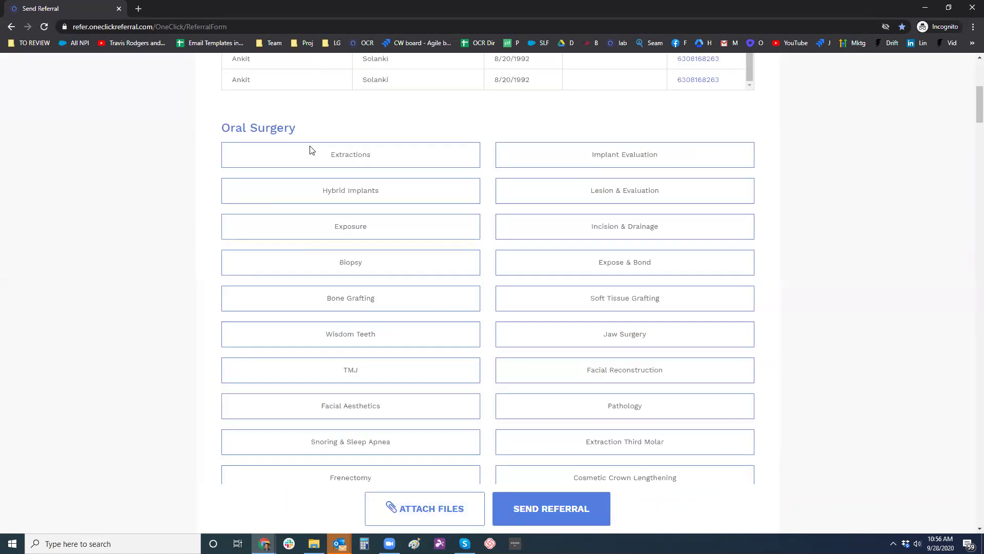
pyautogui.click(359, 161)
pyautogui.click(357, 224)
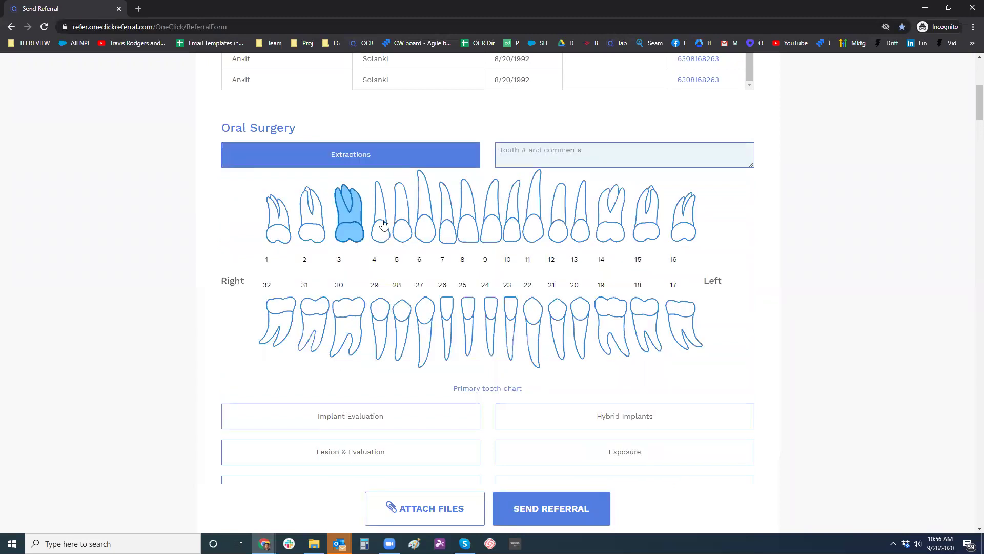
pyautogui.click(403, 225)
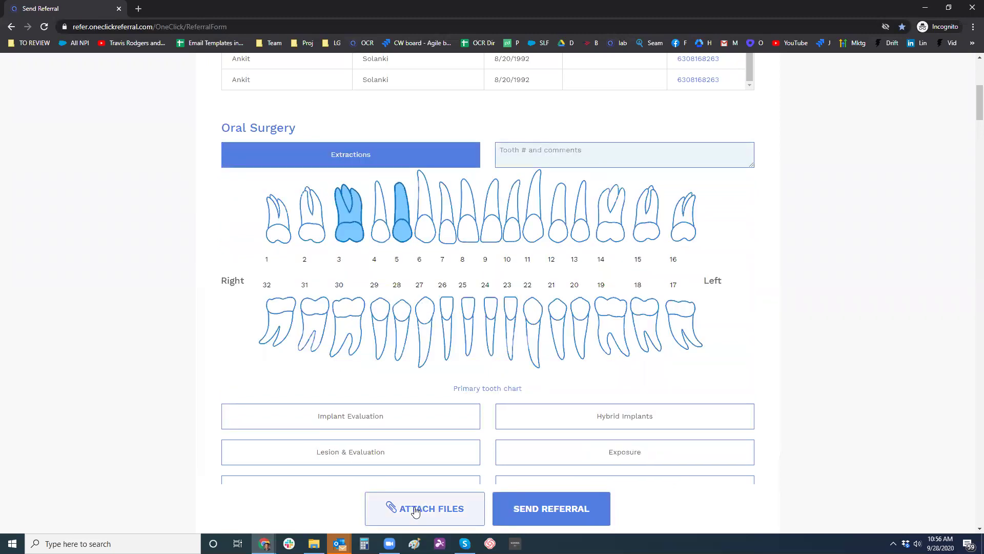
pyautogui.click(570, 511)
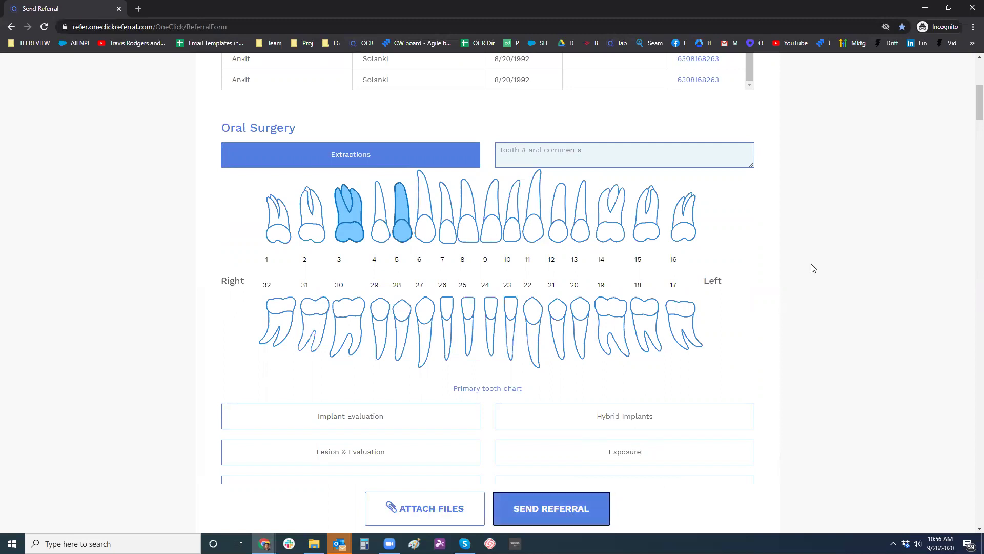
# - Bring back the browser window with the referral form and sign out of the OneClick demo account
pyautogui.click(927, 9)
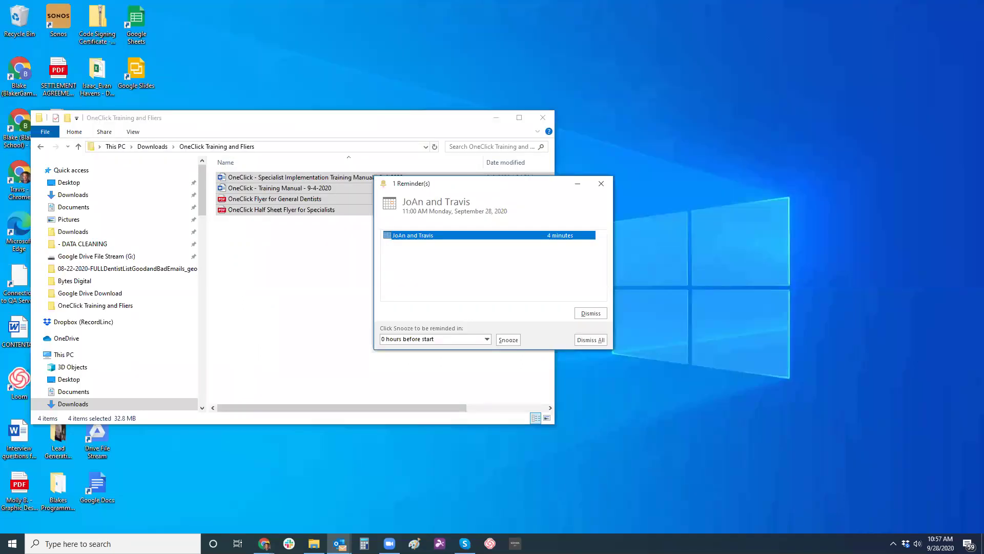
pyautogui.click(264, 543)
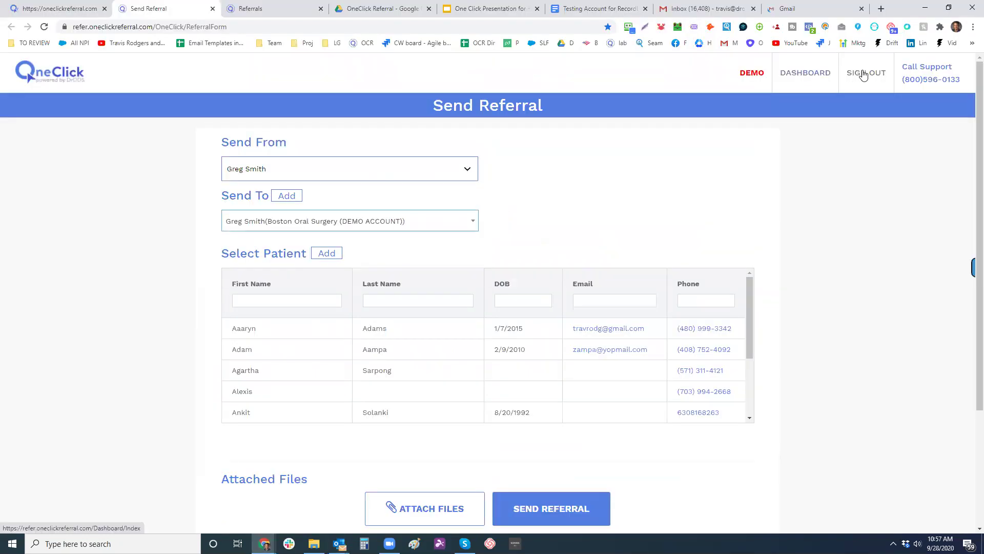
pyautogui.click(866, 72)
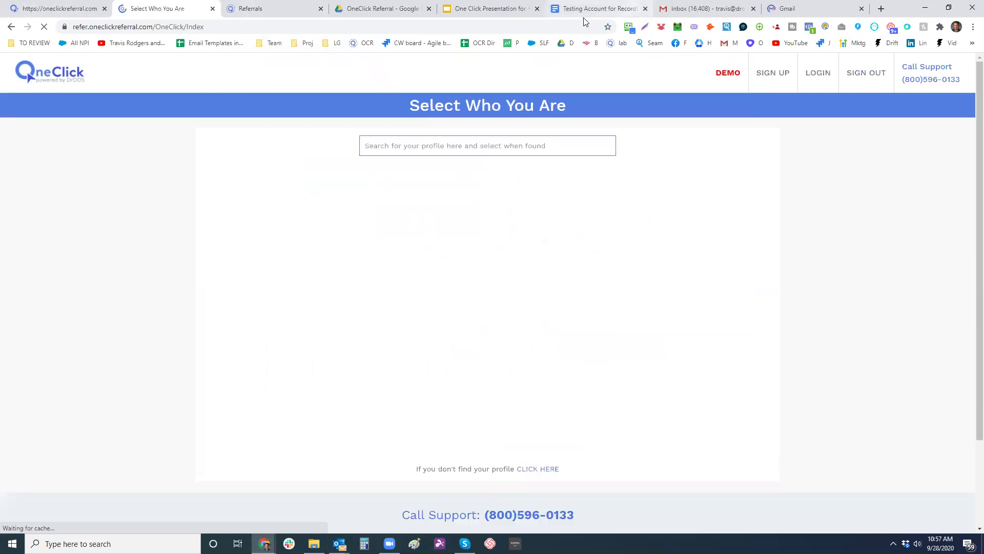
# - In the Testing Account doc, select and copy the periodontist's username under SPECIALIST (RECEIVER)
pyautogui.hotkey('ctrl', '6')
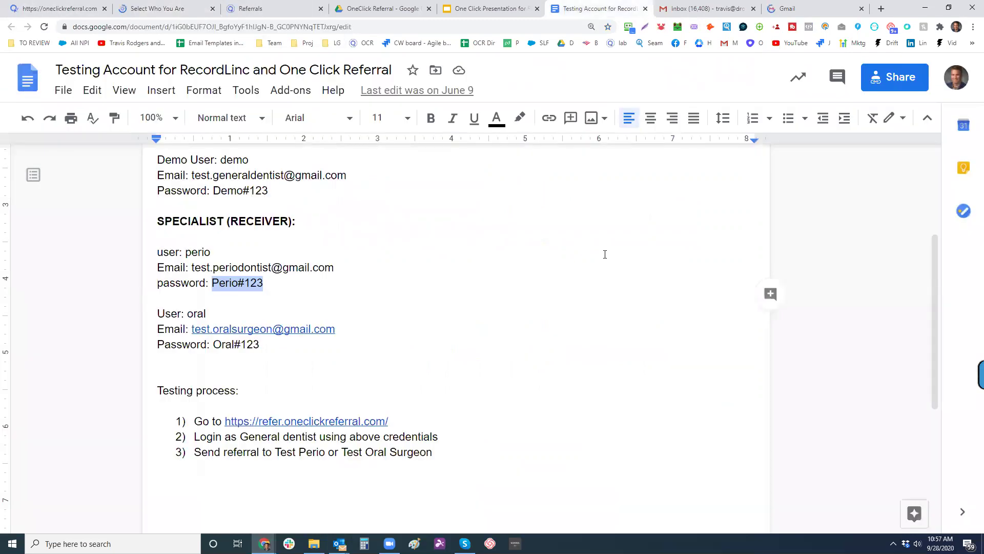
pyautogui.scroll(3, 933, 245)
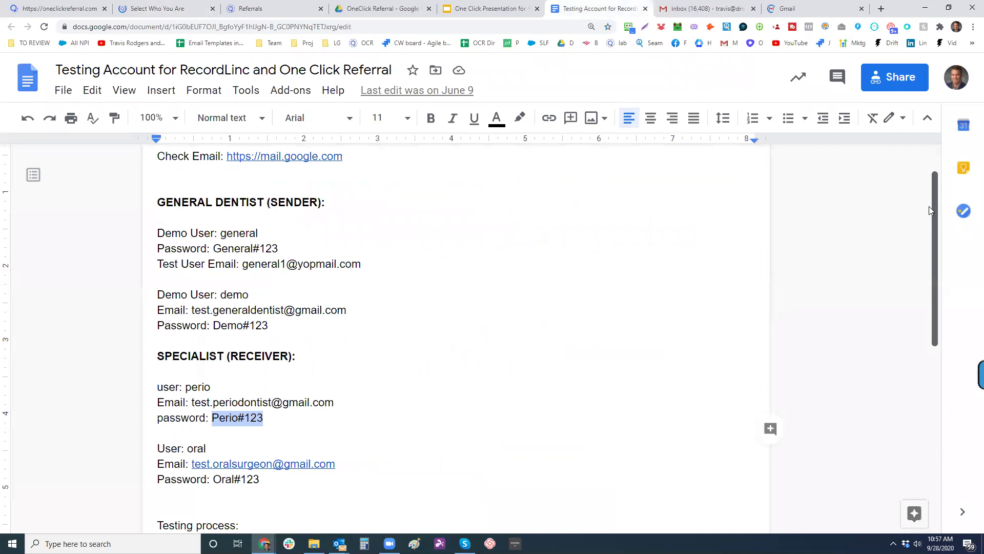
pyautogui.moveTo(362, 270); pyautogui.dragTo(144, 233)
pyautogui.click(185, 238)
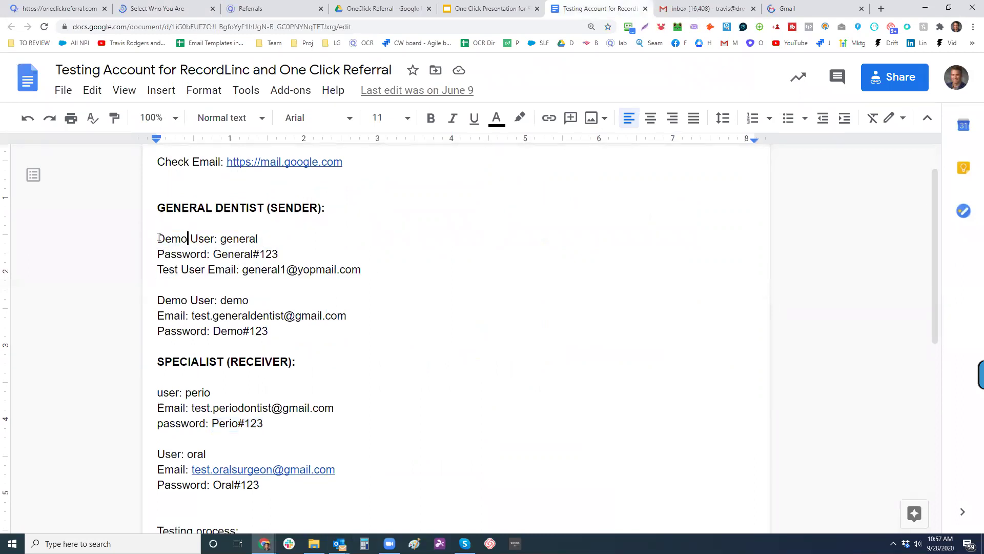
pyautogui.tripleClick(164, 237)
pyautogui.keyDown('shift'); pyautogui.click(289, 250); pyautogui.keyUp('shift')
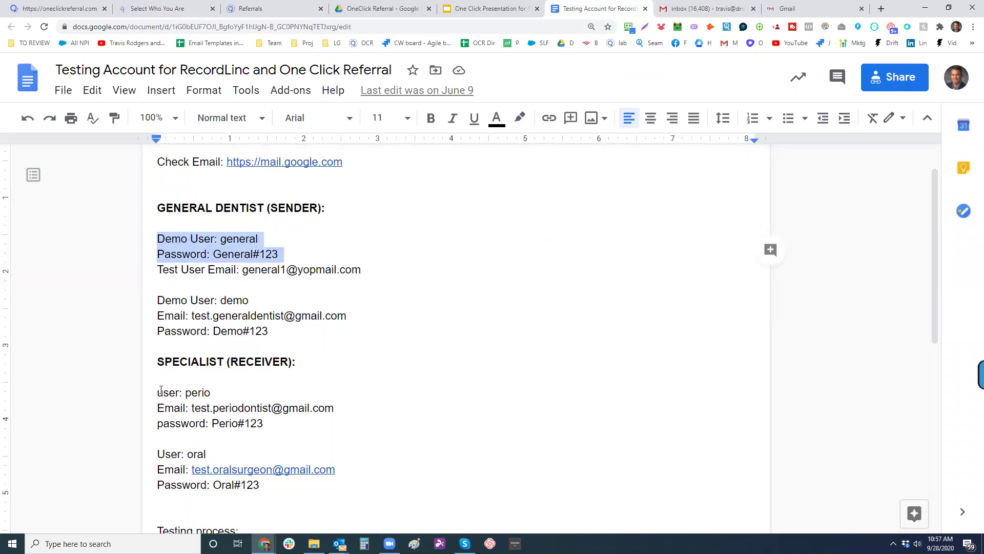
pyautogui.moveTo(157, 392); pyautogui.dragTo(276, 425)
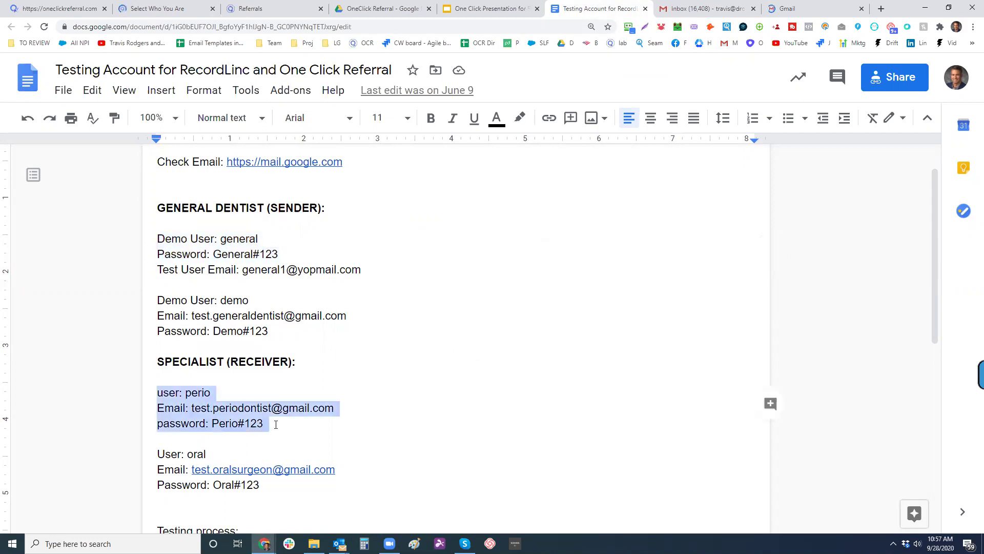
pyautogui.click(209, 395)
pyautogui.doubleClick(195, 393)
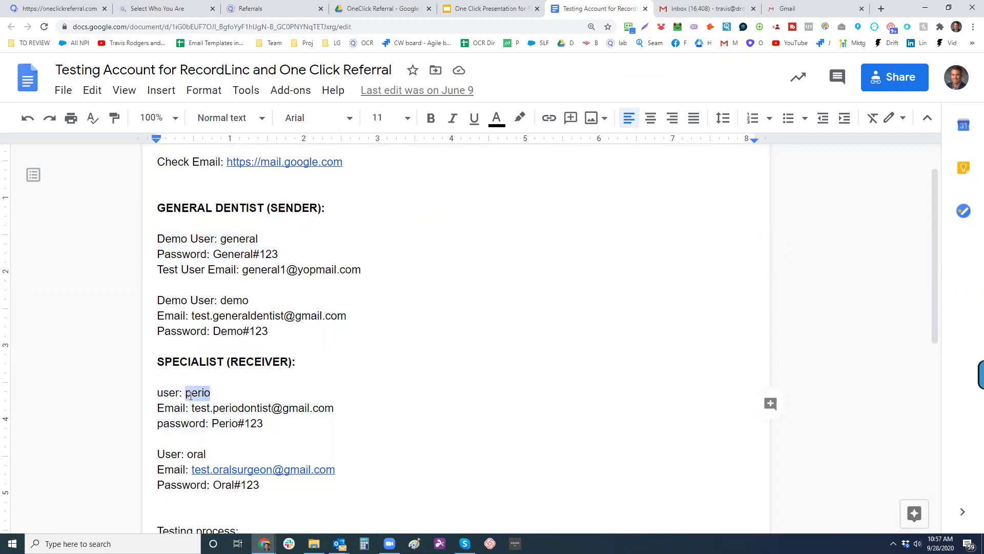
pyautogui.rightClick(194, 394)
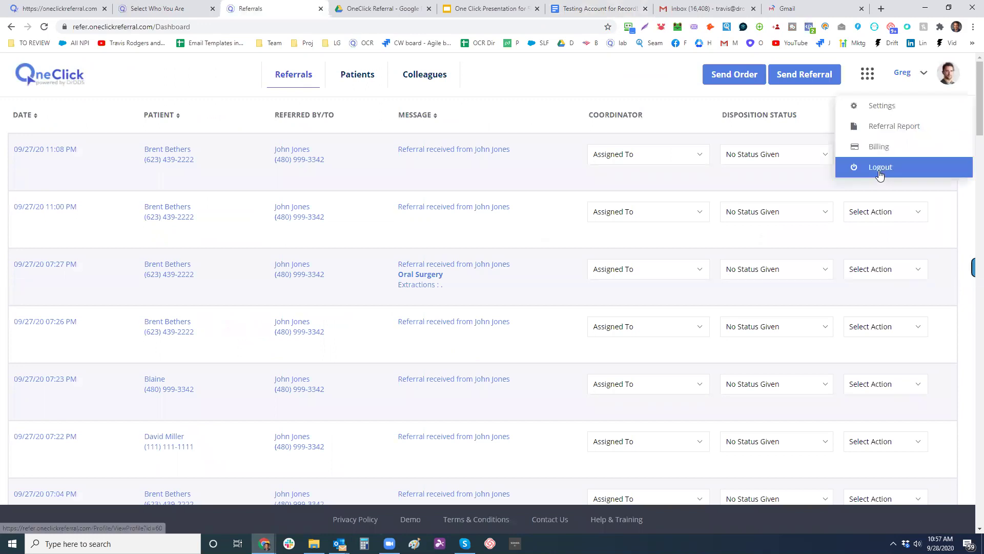
# - Log out of the general dentist account and try signing in with the periodontist's credentials
pyautogui.click(876, 168)
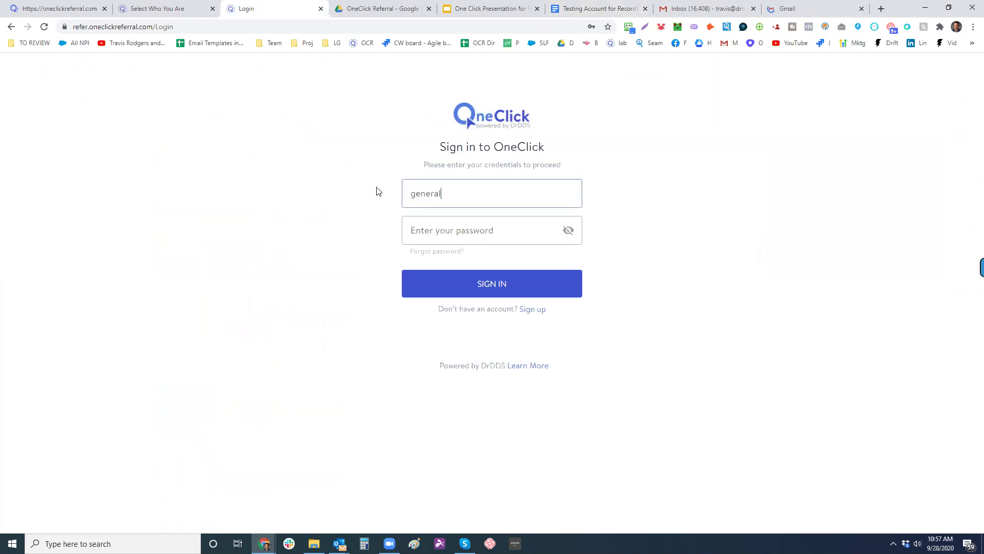
pyautogui.hotkey('ctrl', 'a')
pyautogui.write('perio')
pyautogui.click(457, 232)
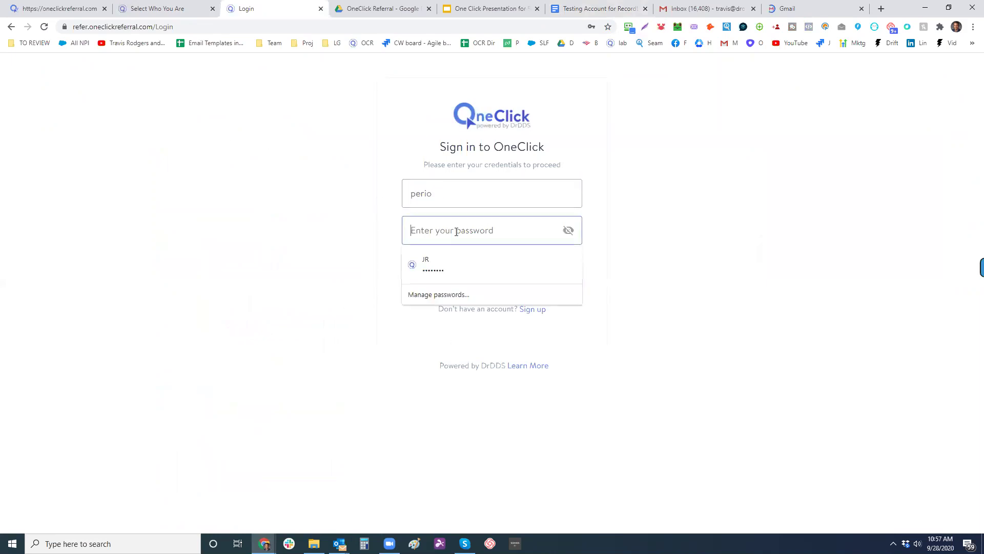
pyautogui.write('••••••')
pyautogui.press('Return')
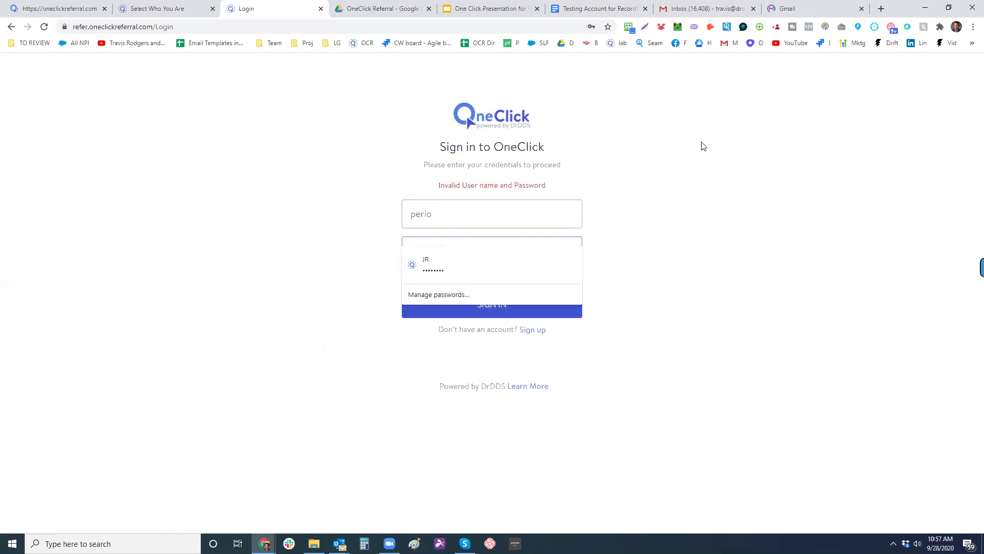
pyautogui.click(479, 212)
# - Look up the oral surgeon's login in the notes and sign in with that username and password
pyautogui.hotkey('ctrl', '6')
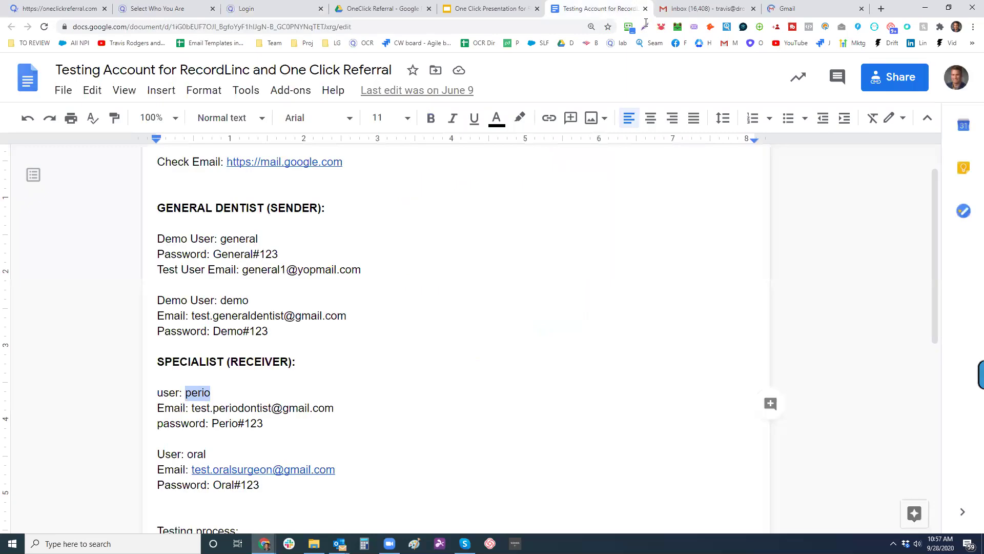
pyautogui.scroll(-3, 243, 314)
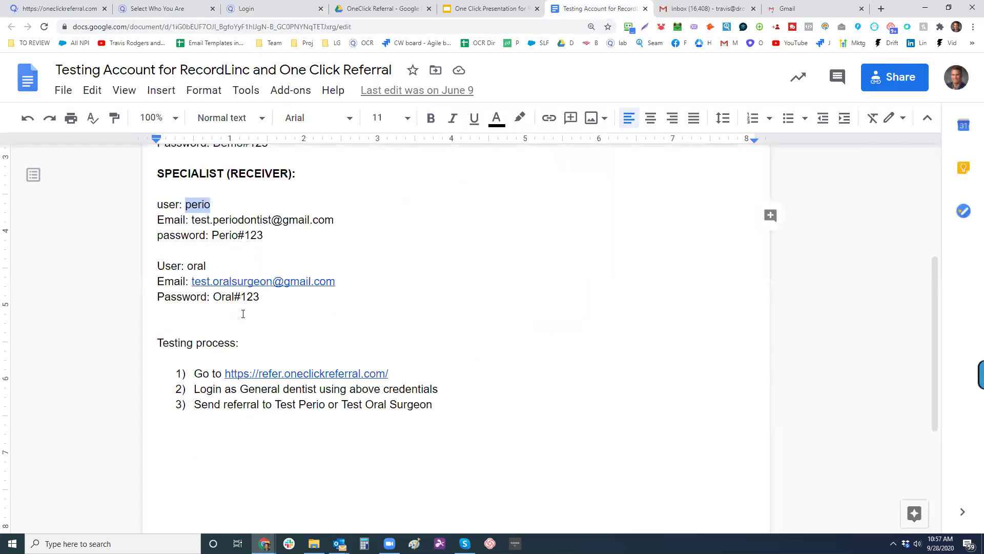
pyautogui.doubleClick(194, 266)
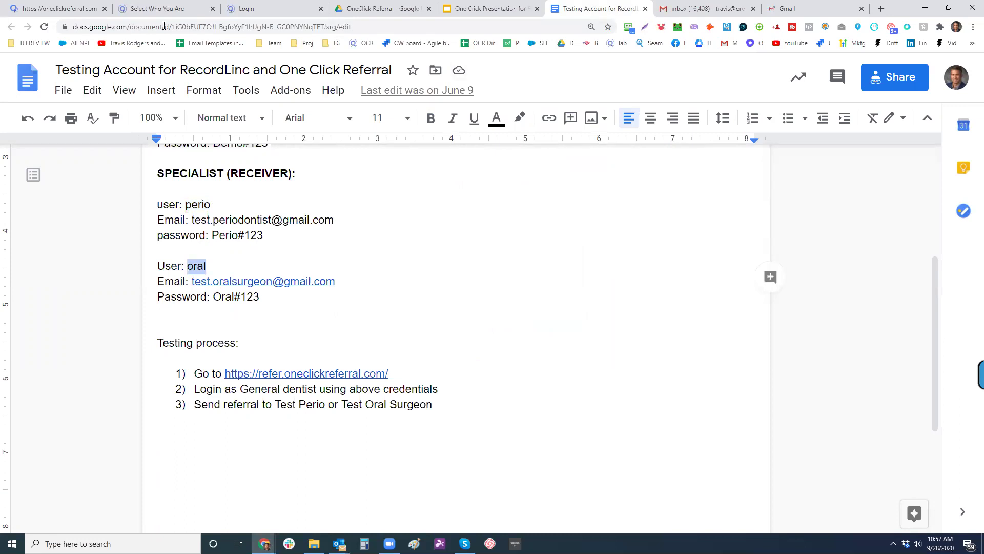
pyautogui.hotkey('ctrl', '2')
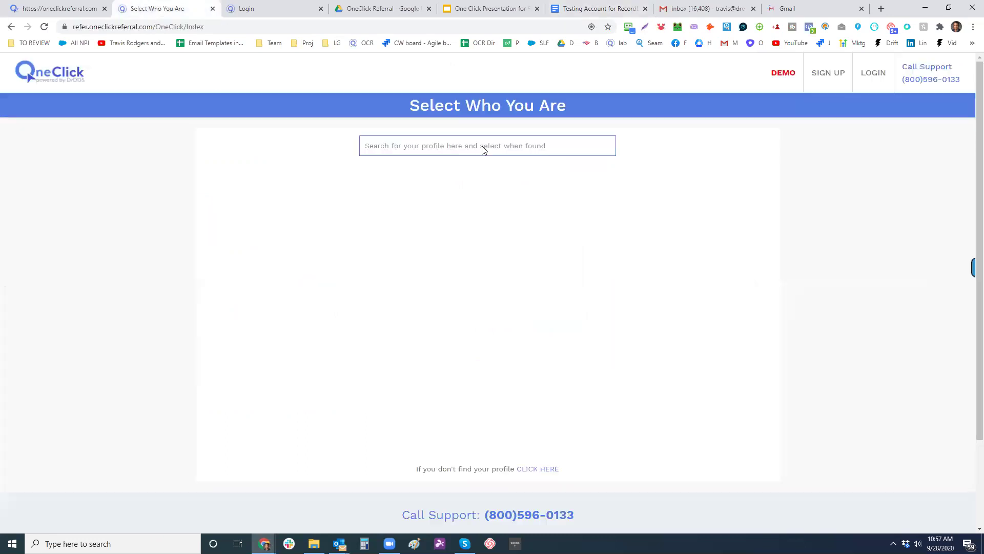
pyautogui.click(263, 10)
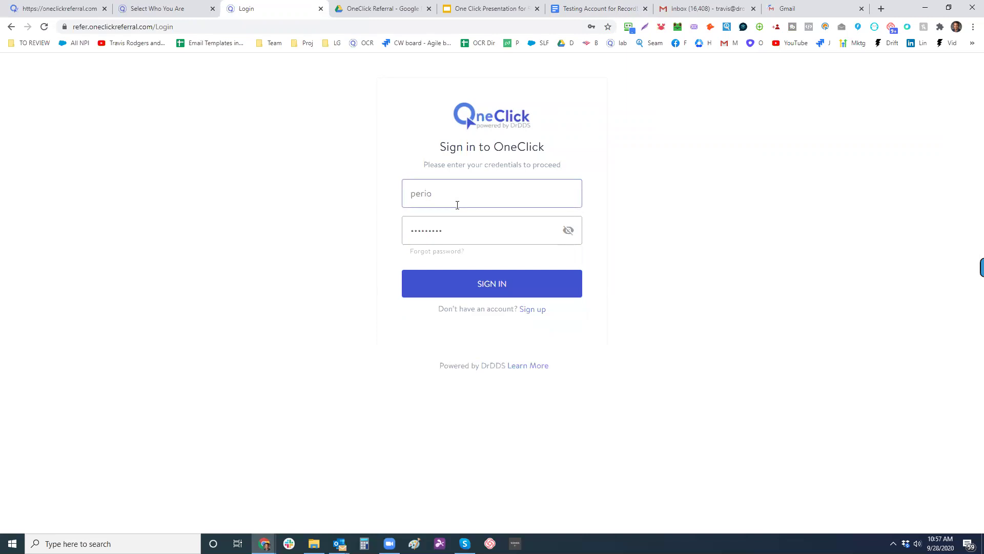
pyautogui.doubleClick(401, 196)
pyautogui.write('oral')
pyautogui.press('Tab')
pyautogui.write('oral')
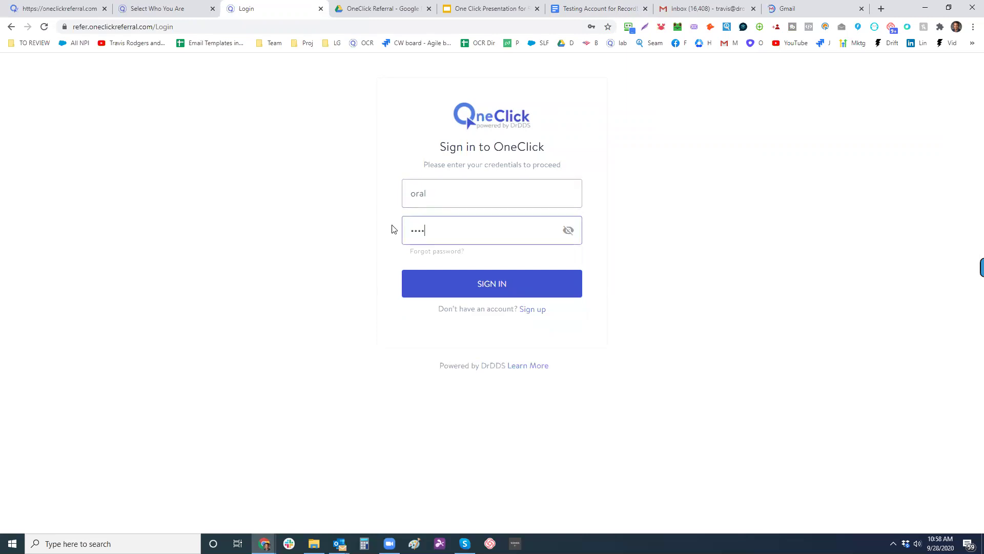
pyautogui.press('BackSpace')
pyautogui.press('BackSpace')
pyautogui.press('BackSpace')
pyautogui.press('BackSpace')
pyautogui.write('o')
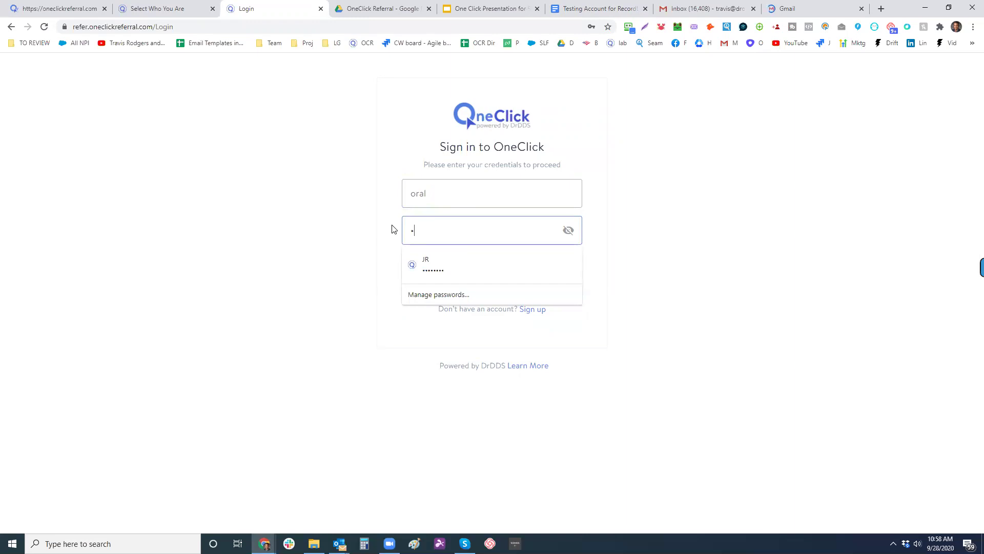
pyautogui.write('ral1234')
pyautogui.press('Return')
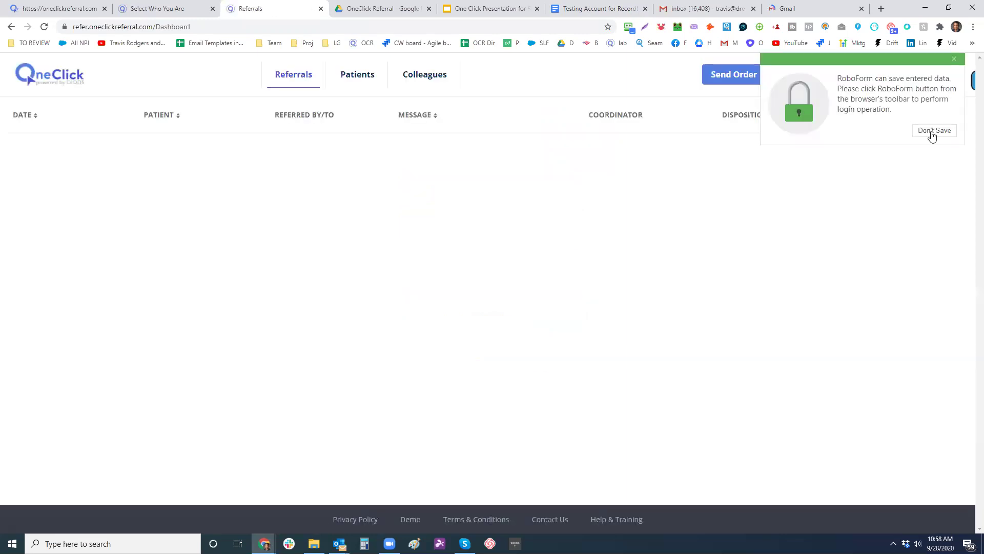
# - Open the Implant Evaluation: #9 referral and post a 'Thank you' reply to the referring dentist
pyautogui.click(954, 59)
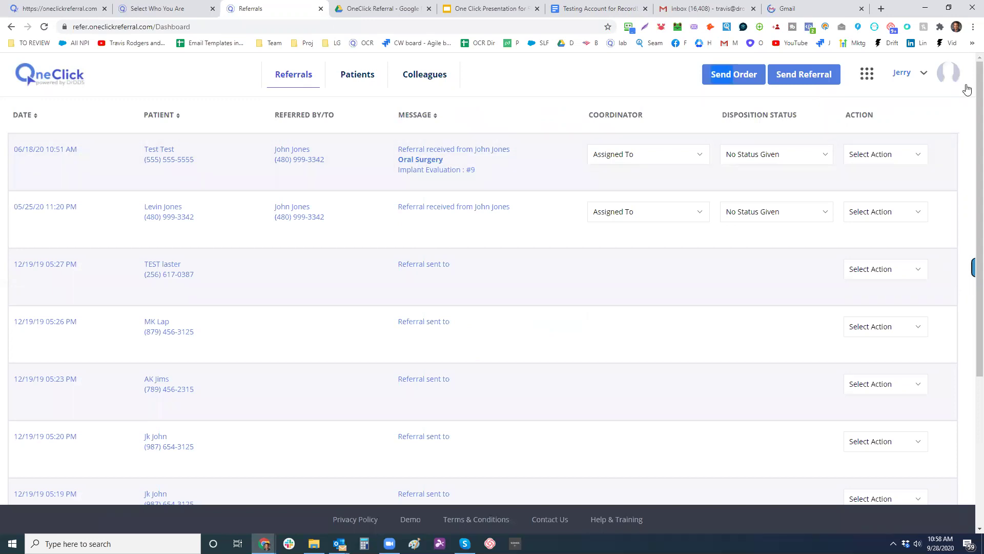
pyautogui.click(417, 153)
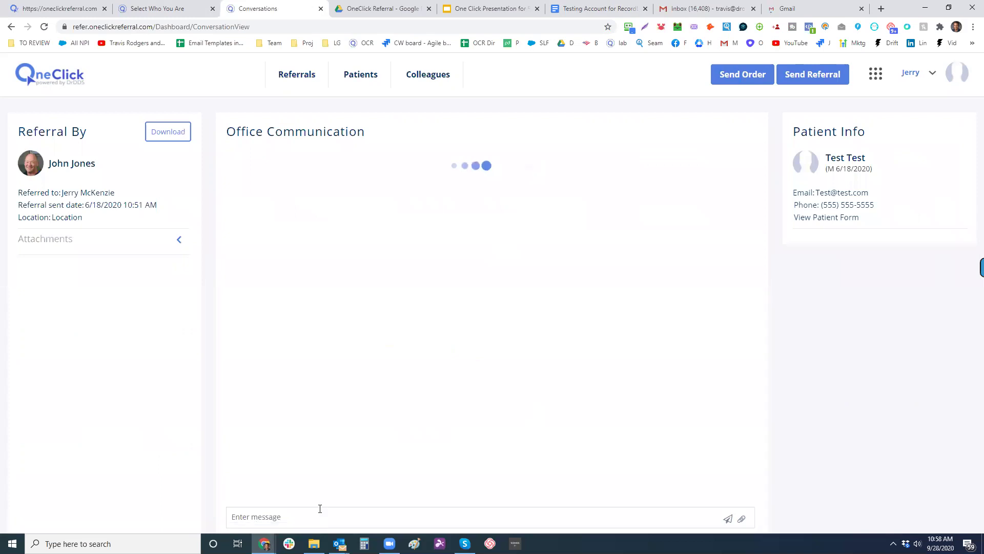
pyautogui.click(262, 517)
pyautogui.write('Thank y')
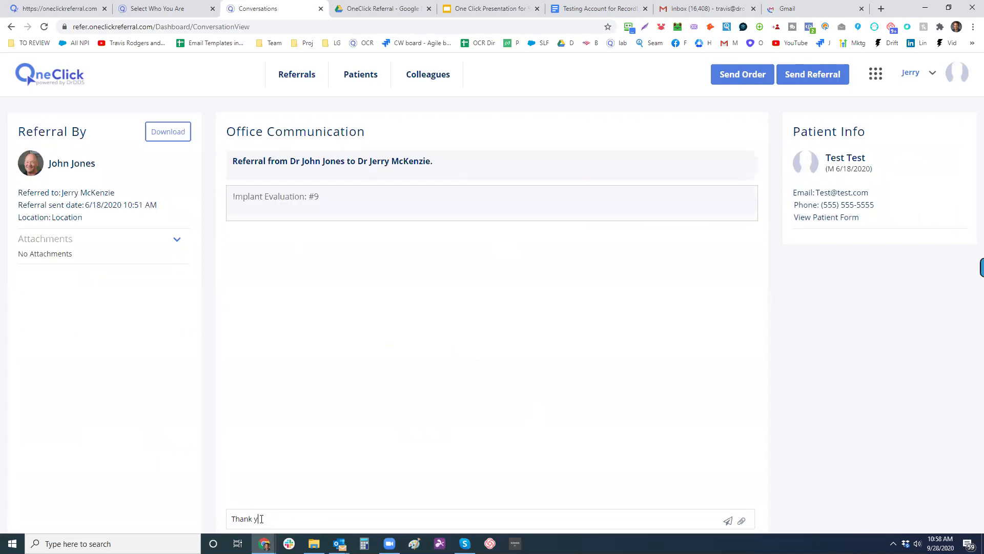
pyautogui.write('ou')
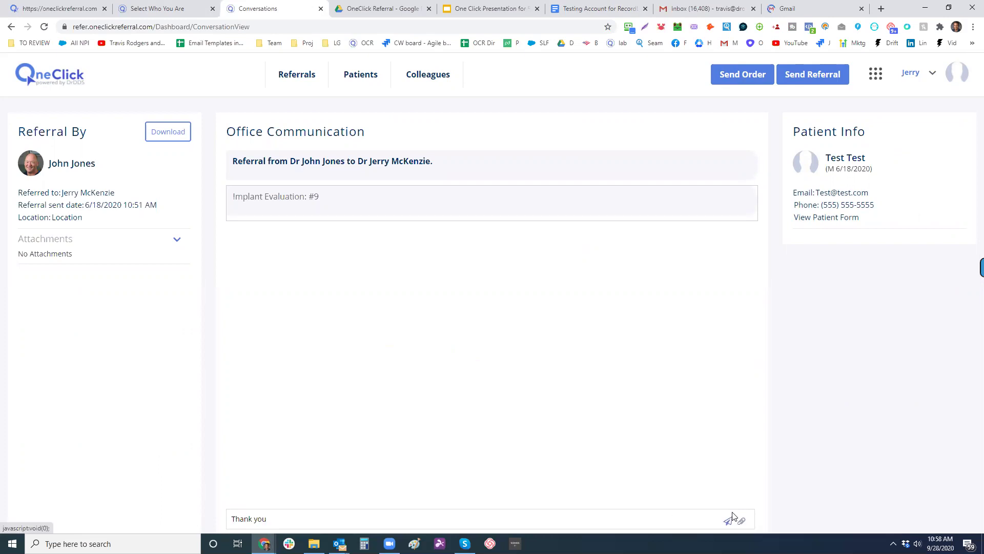
pyautogui.press('Return')
pyautogui.click(742, 520)
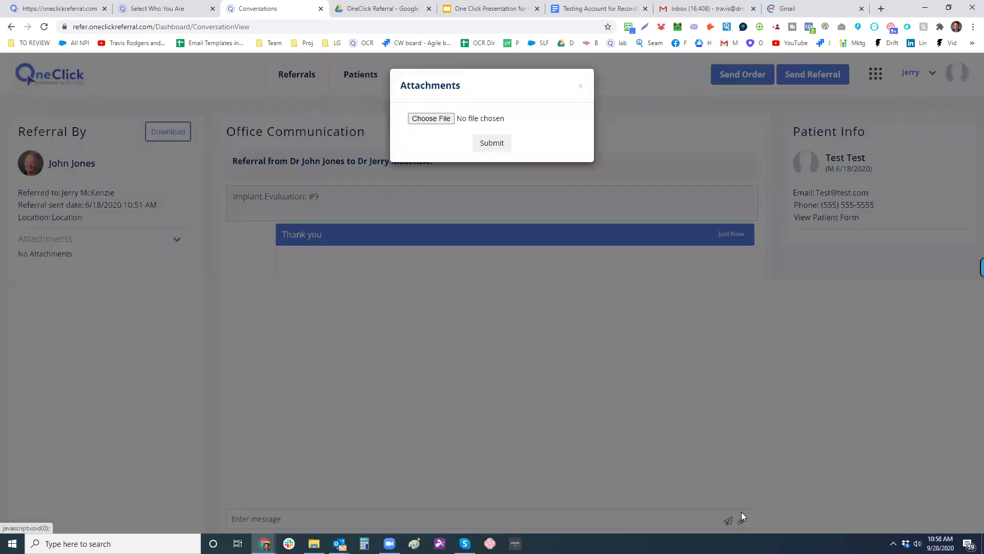
pyautogui.click(581, 87)
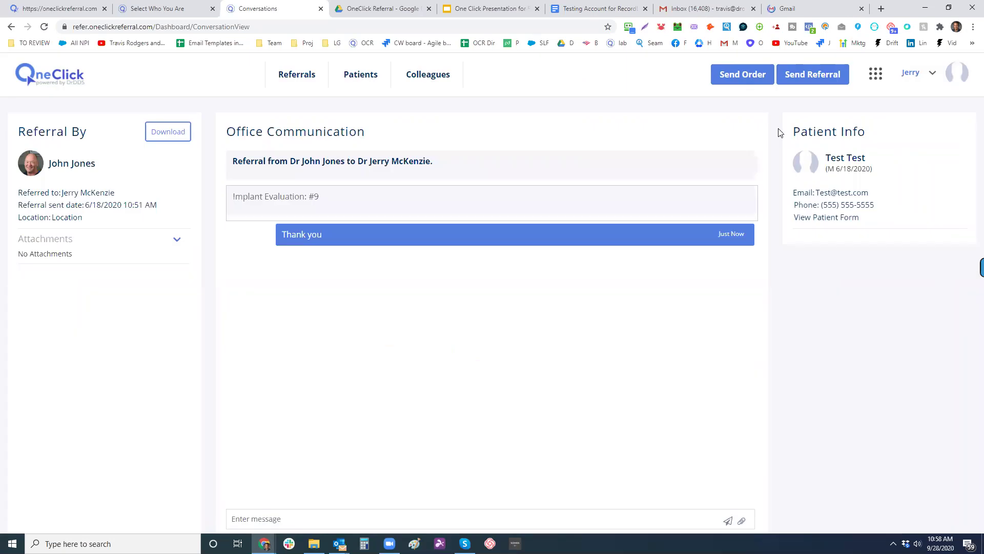
# - Open account Settings from the Jerry menu, view Security Settings, then the Team Members tab
pyautogui.click(935, 77)
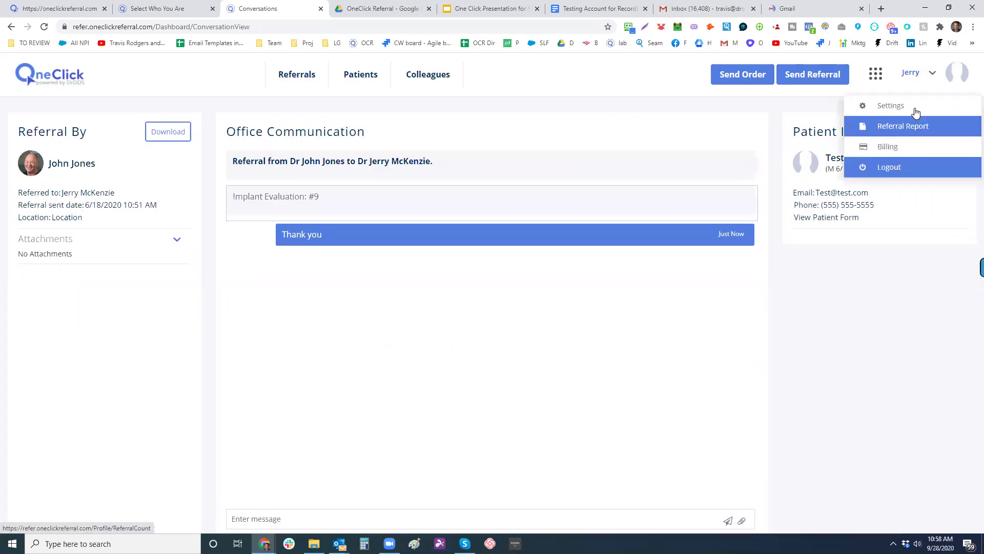
pyautogui.click(914, 106)
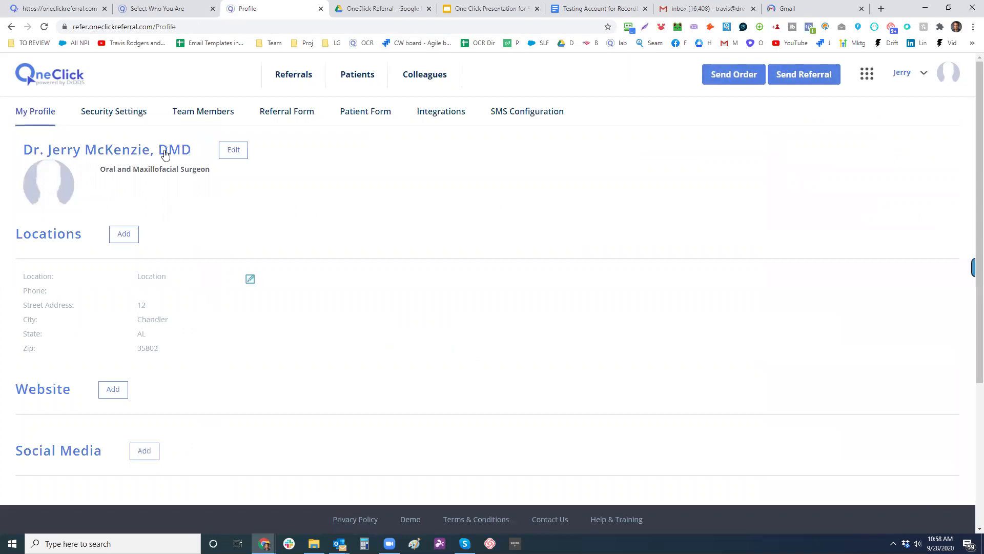
pyautogui.click(116, 112)
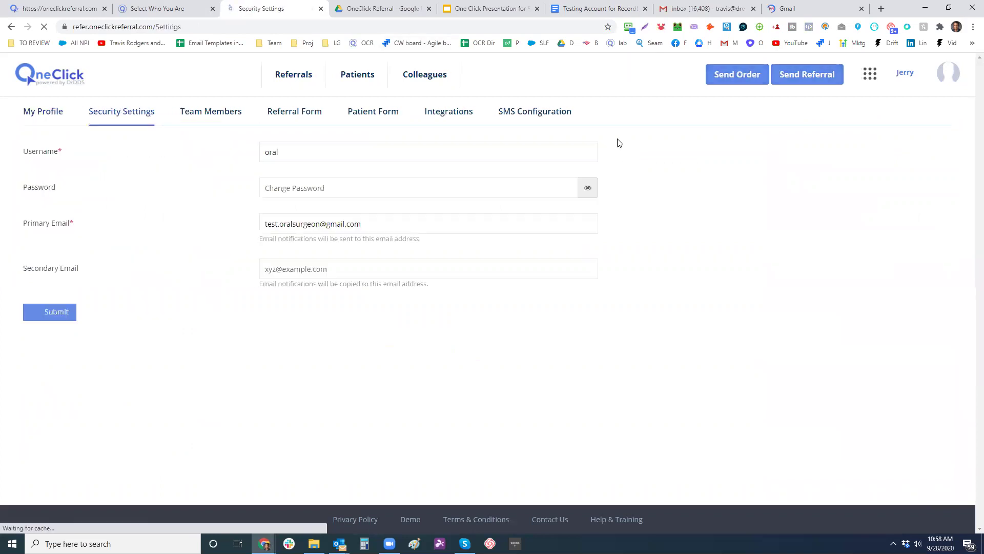
pyautogui.click(204, 117)
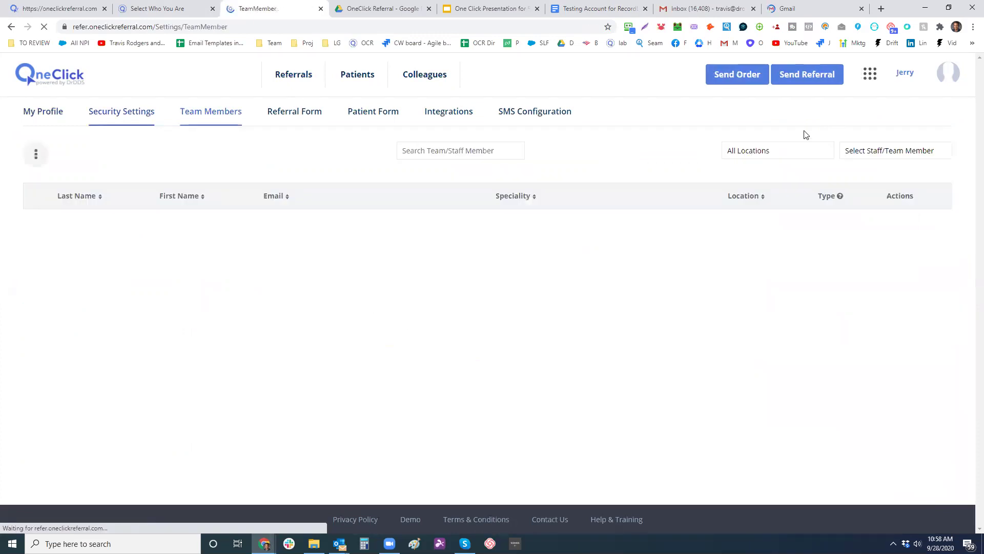
# - Open the add team/staff member form, toggle staff on and off, close it unsaved, and reload Team Members
pyautogui.click(39, 156)
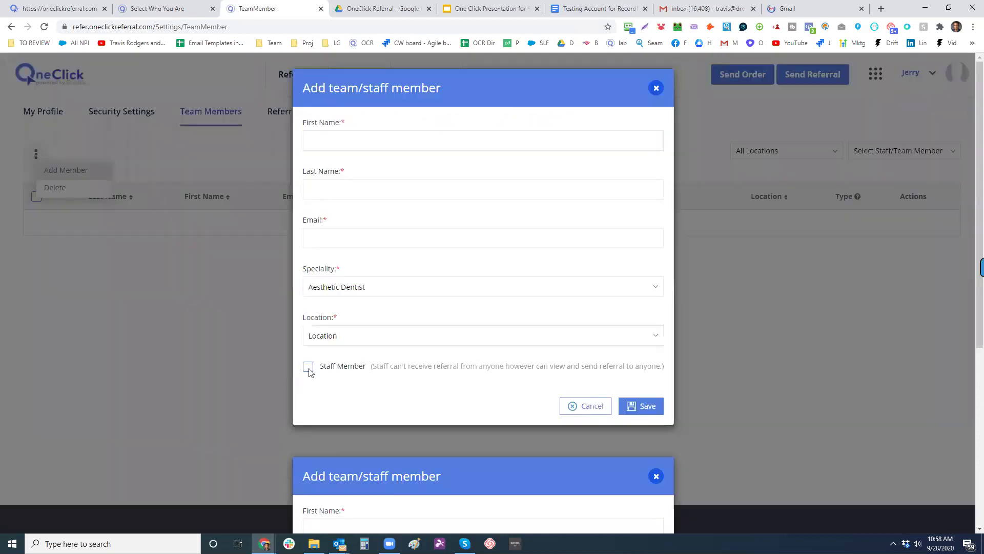
pyautogui.click(308, 367)
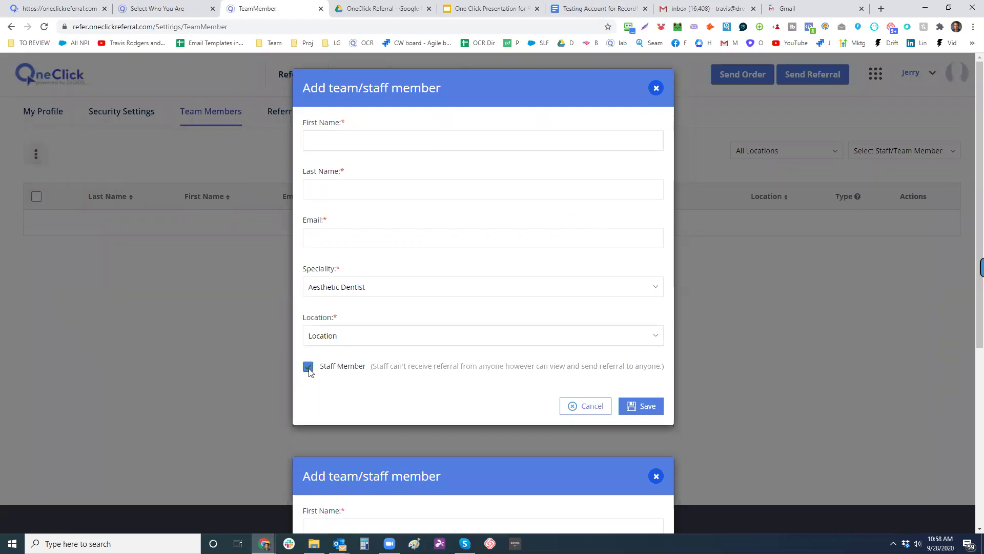
pyautogui.click(308, 369)
pyautogui.scroll(-3, 151, 339)
pyautogui.scroll(-3, 150, 330)
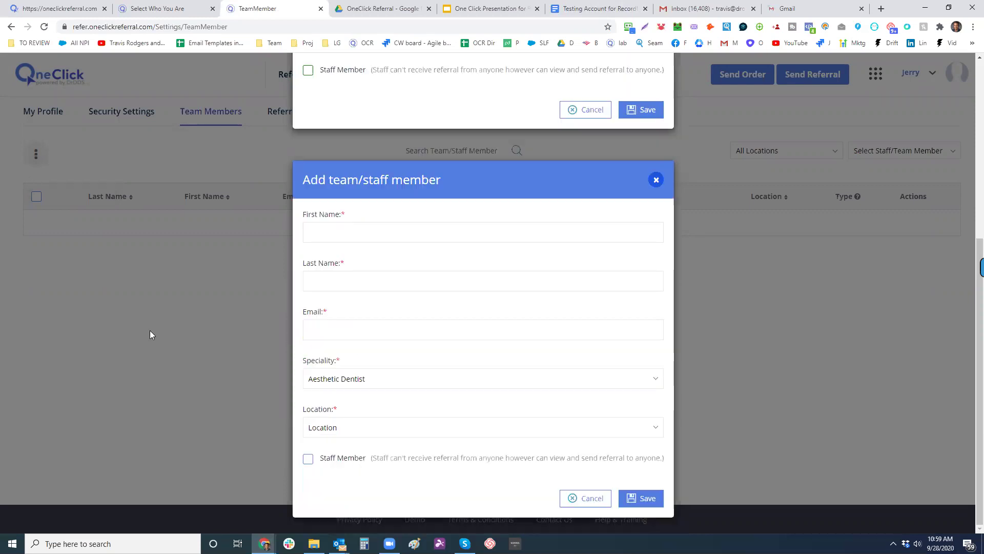
pyautogui.scroll(-2, 708, 456)
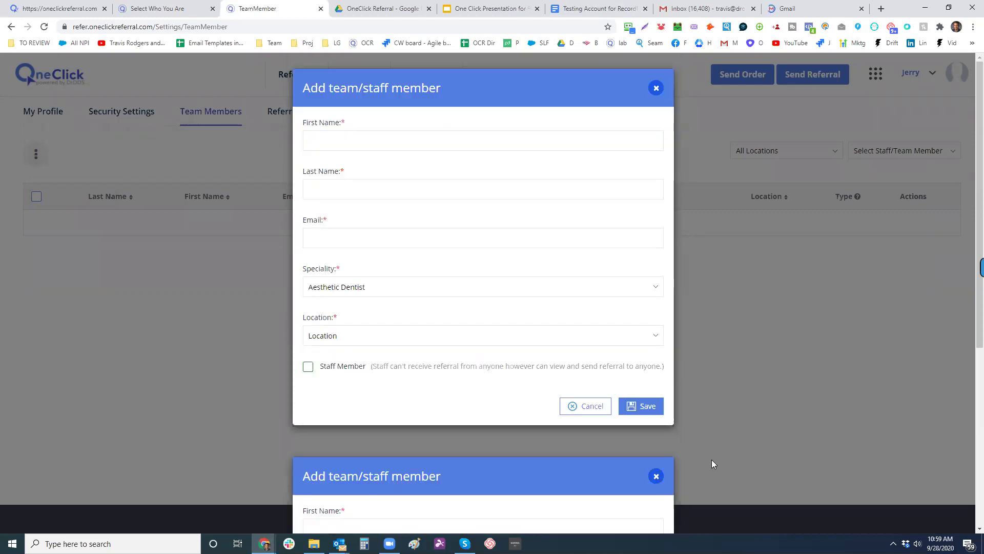
pyautogui.scroll(-6, 657, 186)
pyautogui.click(656, 182)
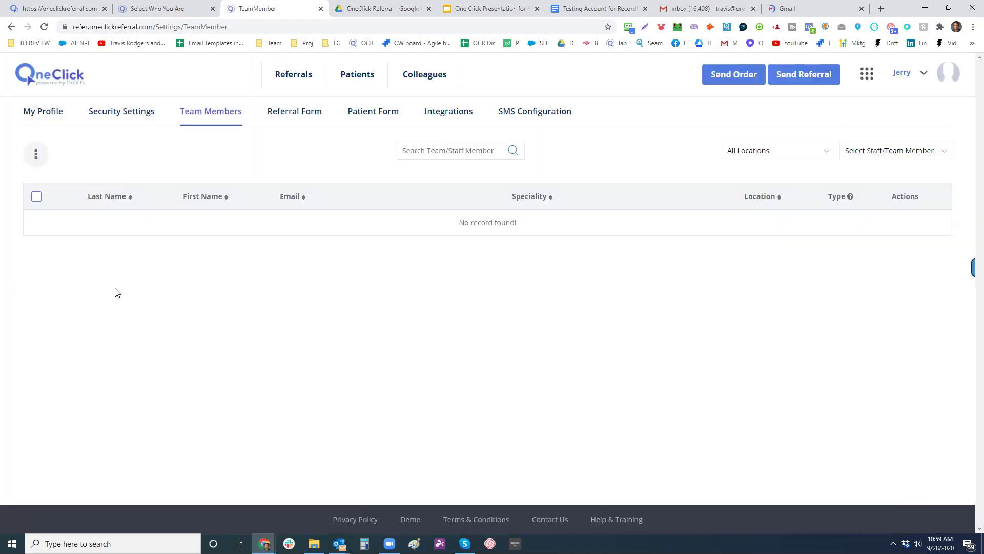
pyautogui.click(239, 116)
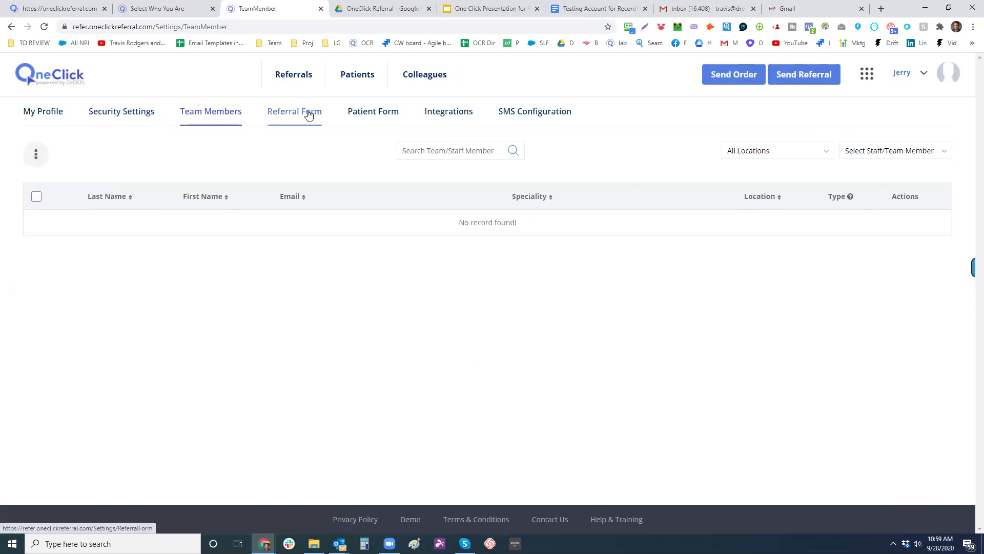
# - On the Referral Form tab, turn on the Exposure and Hybrid Implants services
pyautogui.click(308, 115)
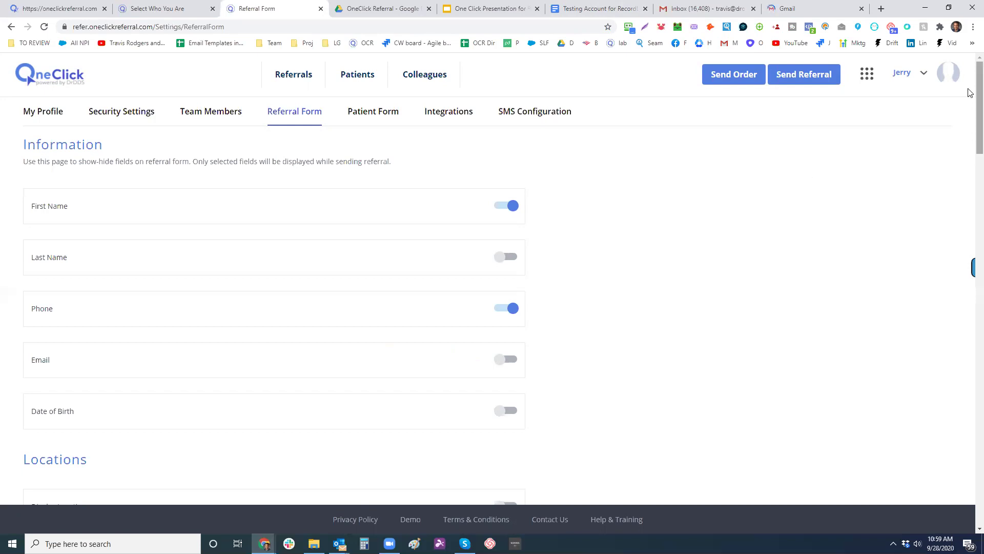
pyautogui.moveTo(968, 89); pyautogui.dragTo(969, 169)
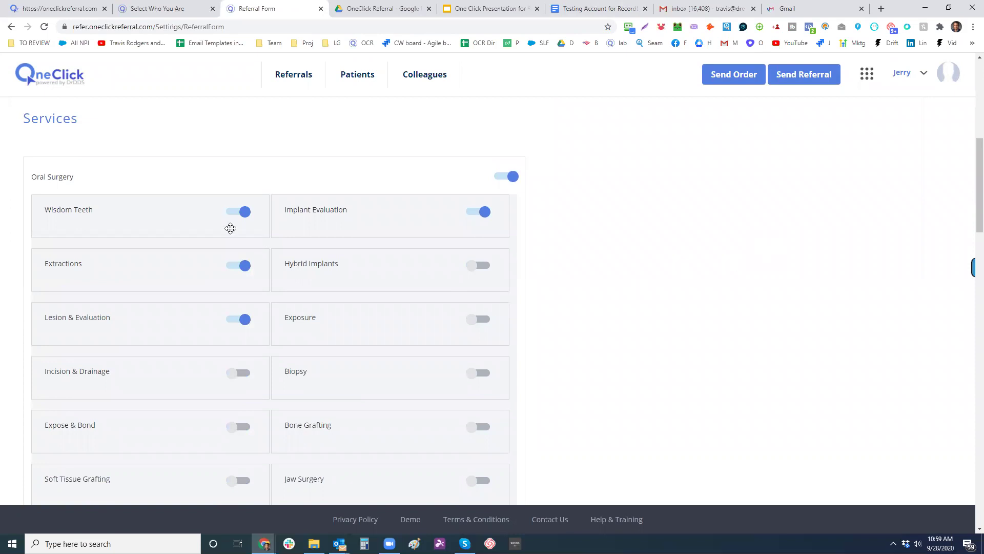
pyautogui.moveTo(332, 316); pyautogui.dragTo(244, 213)
pyautogui.click(244, 213)
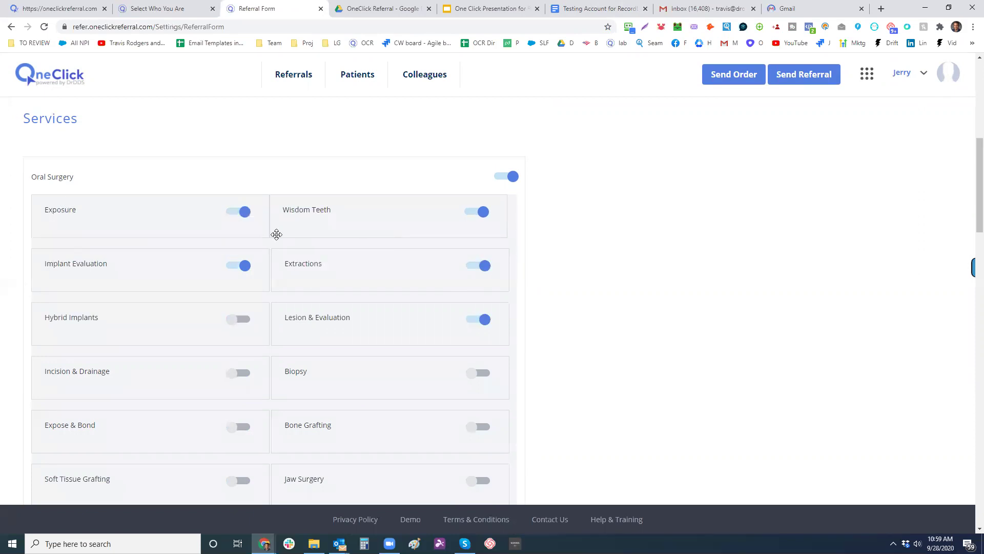
pyautogui.click(242, 322)
# - Drag the Hybrid Implants and Extractions cards to new slots, then go to the Colleagues list
pyautogui.moveTo(184, 204); pyautogui.dragTo(247, 226)
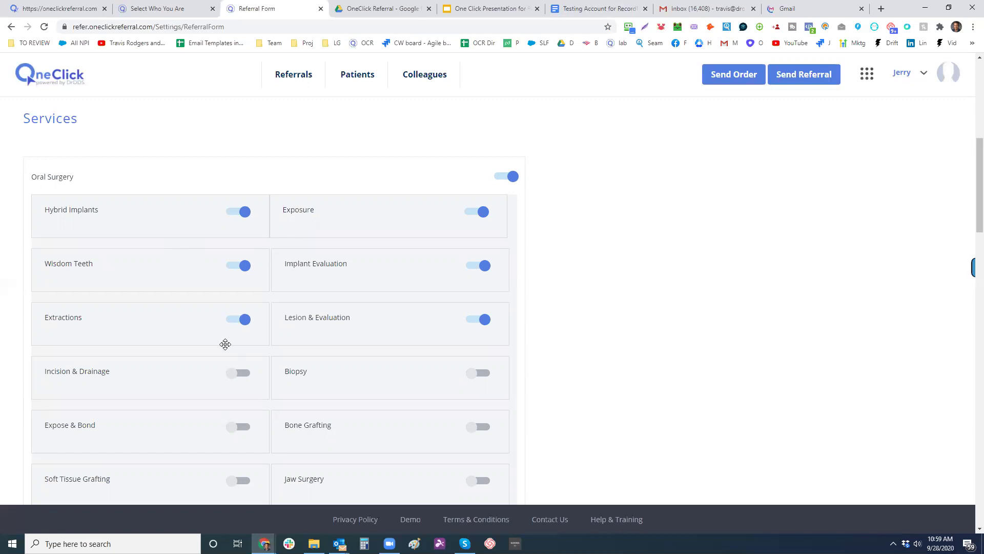
pyautogui.moveTo(147, 204); pyautogui.dragTo(418, 246)
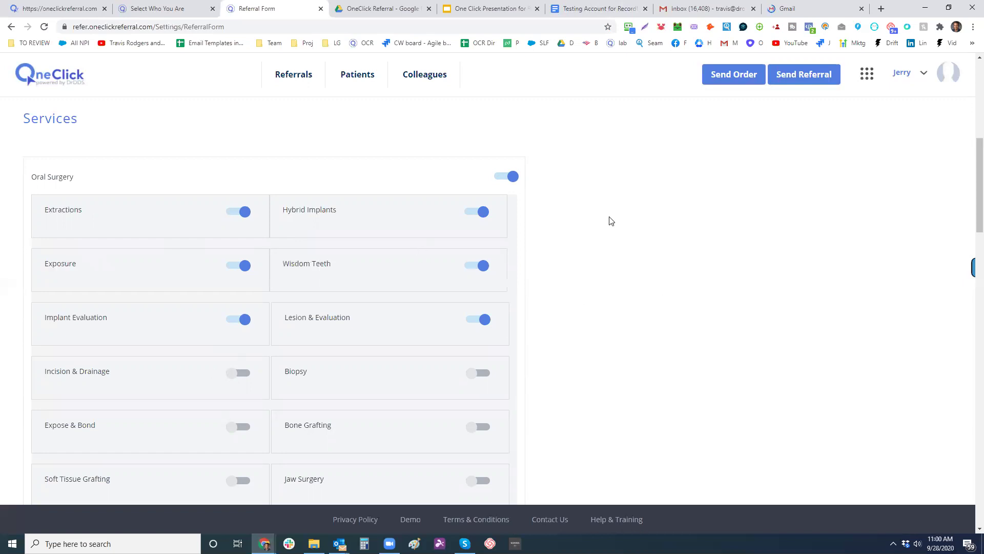
pyautogui.click(437, 76)
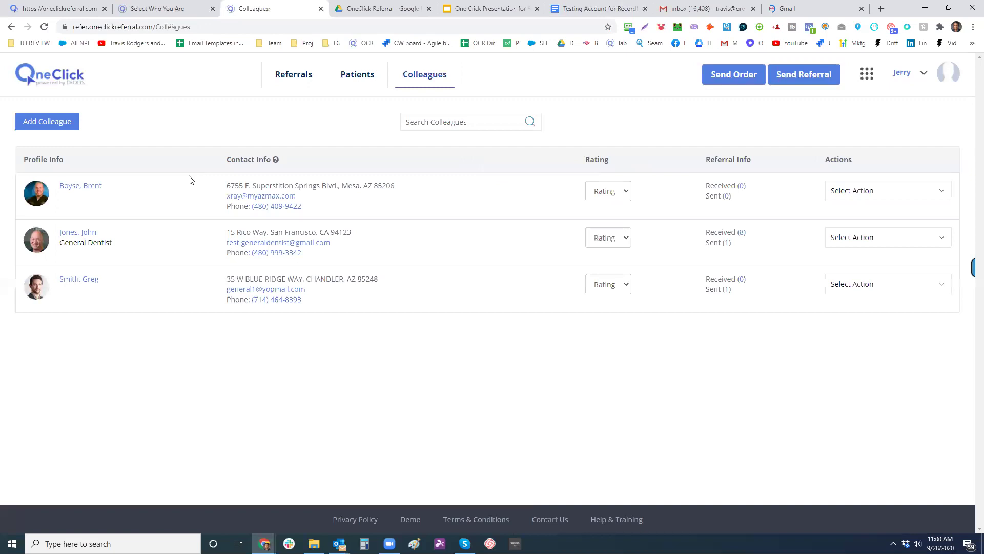
# - Check the first colleague's Rating and Select Action options, then go to Search Colleagues
pyautogui.click(610, 193)
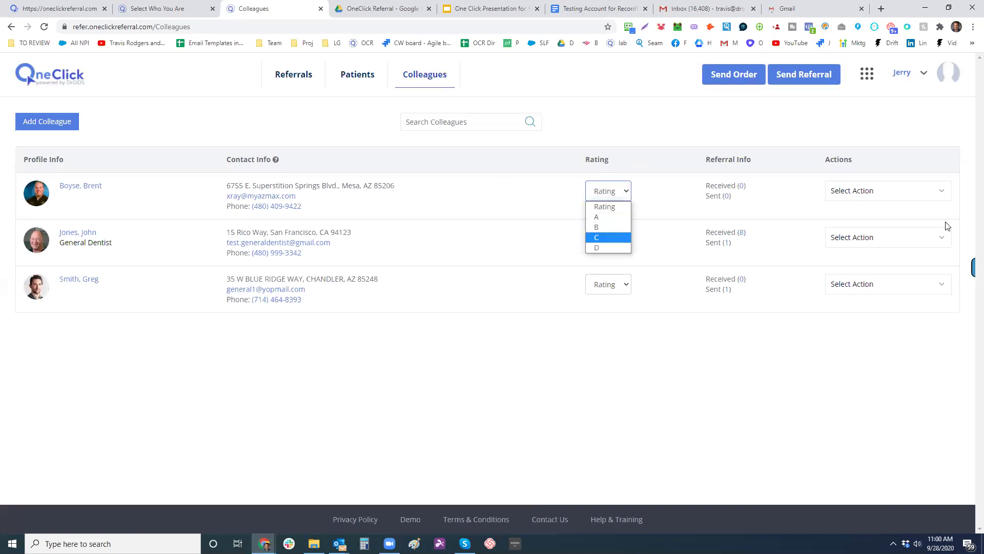
pyautogui.click(916, 198)
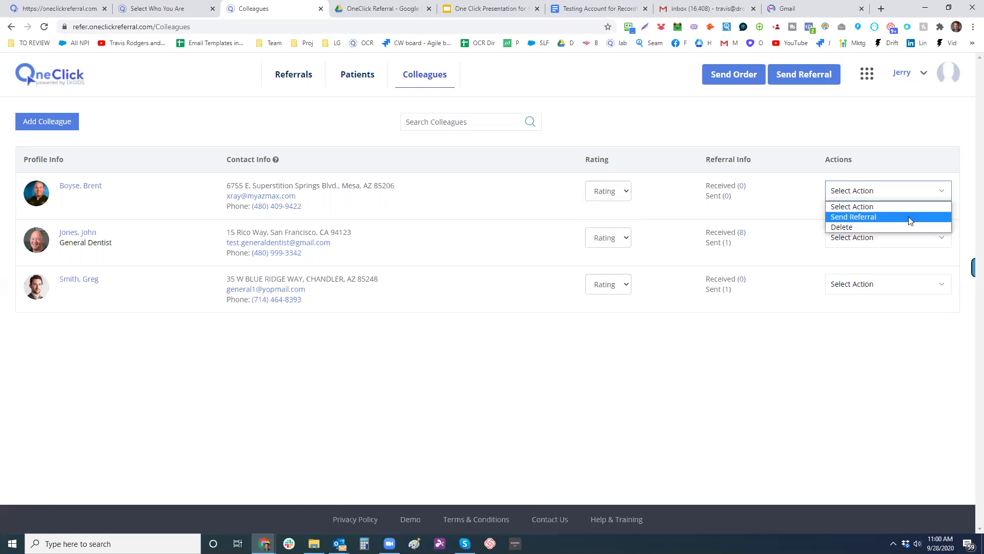
pyautogui.click(611, 194)
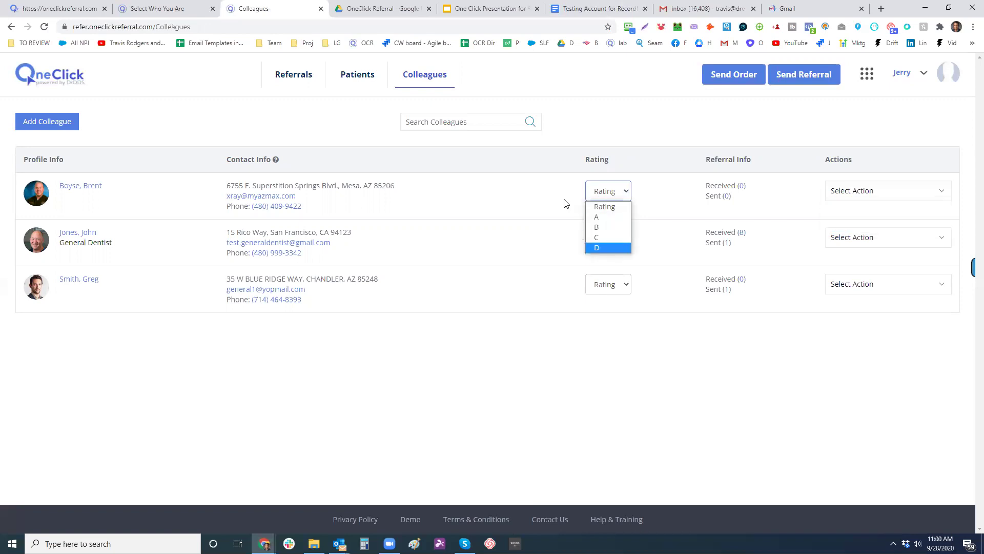
pyautogui.click(25, 127)
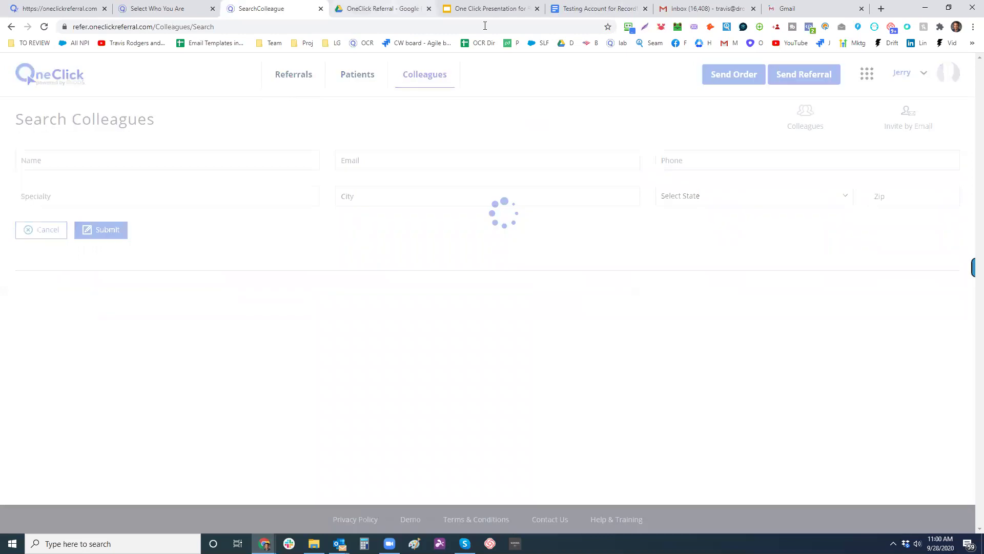
# - Scroll through the OneClick Referral Drive folder, then look at the testing-account doc and Gmail tabs
pyautogui.click(382, 8)
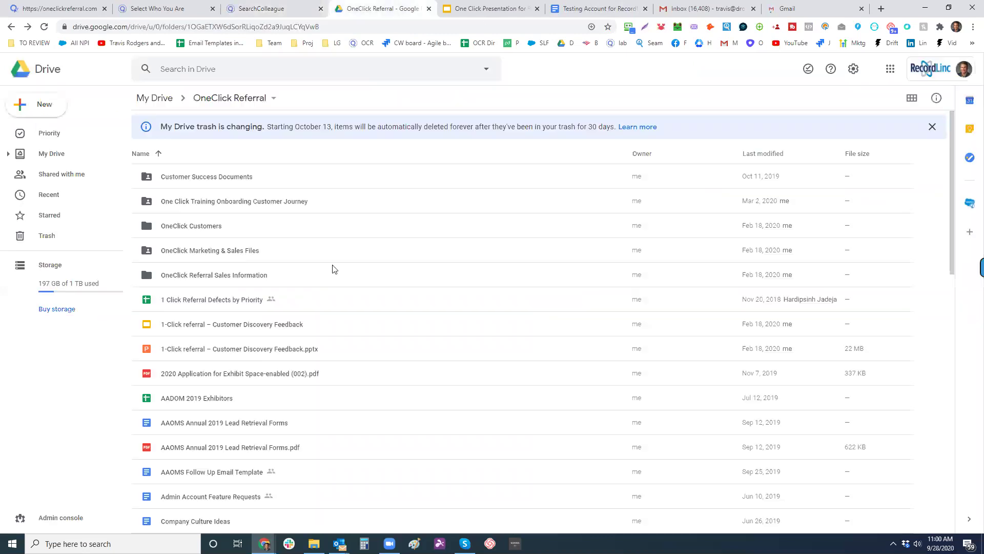
pyautogui.scroll(-2, 573, 217)
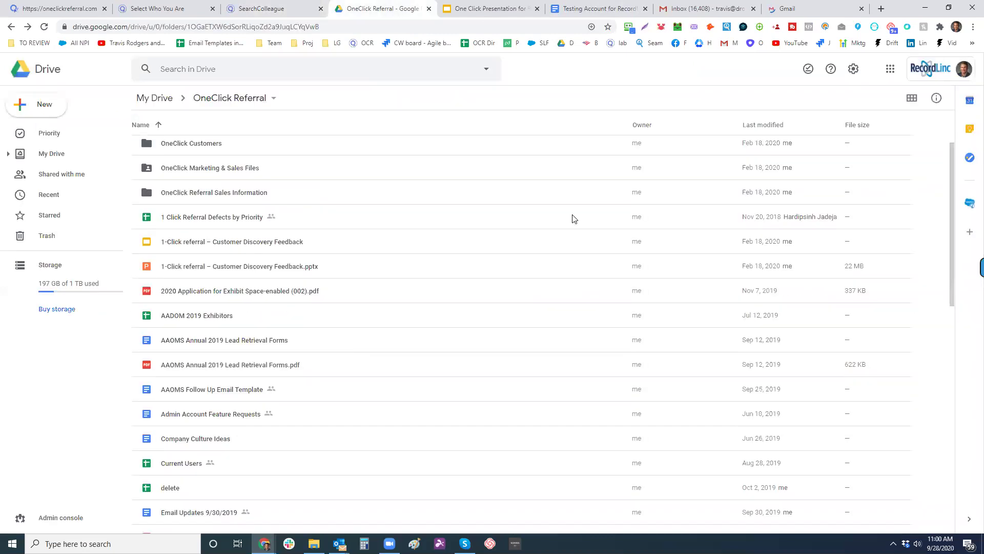
pyautogui.scroll(-2, 672, 81)
pyautogui.click(599, 9)
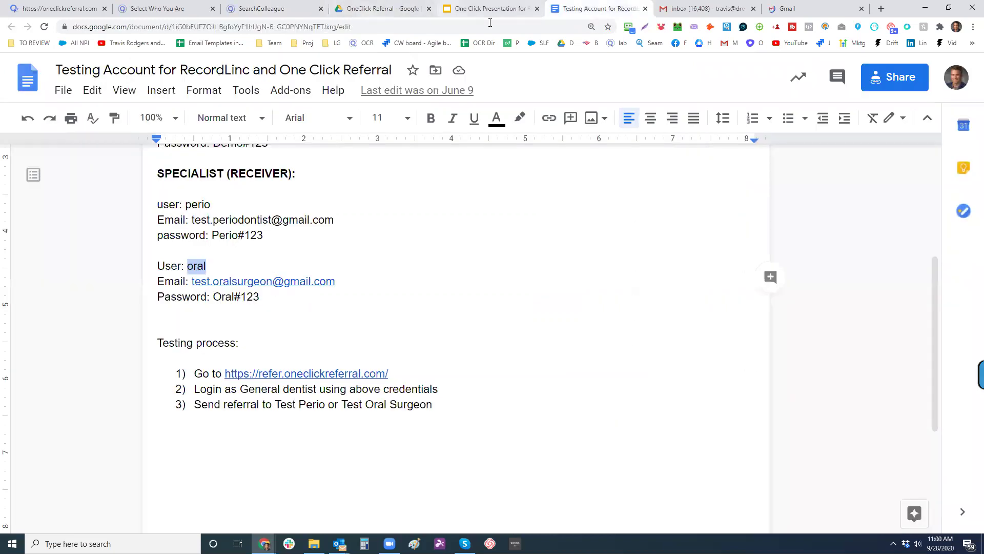
pyautogui.click(826, 10)
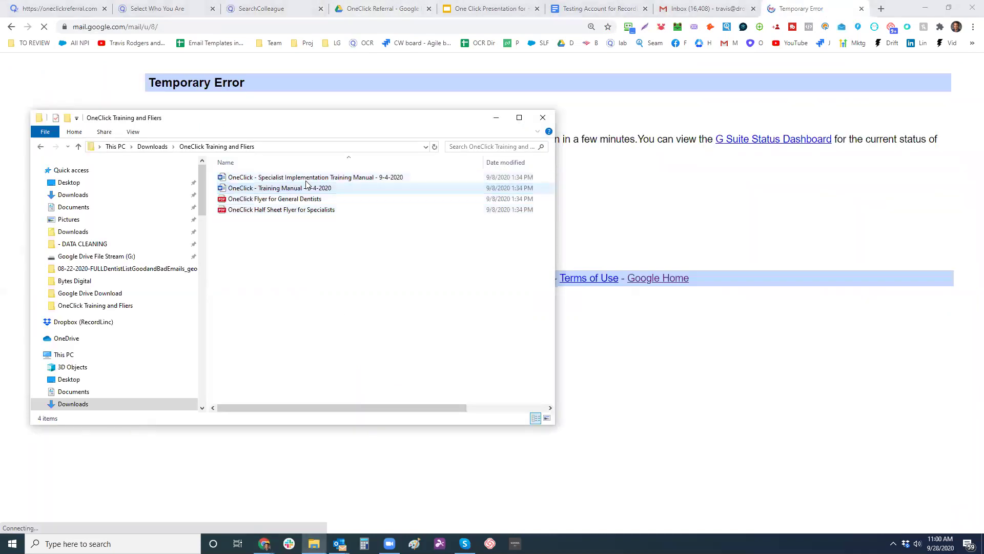
# - Open the Specialist Implementation Training Manual .docx in Word and return to the Select Who You Are tab
pyautogui.doubleClick(312, 177)
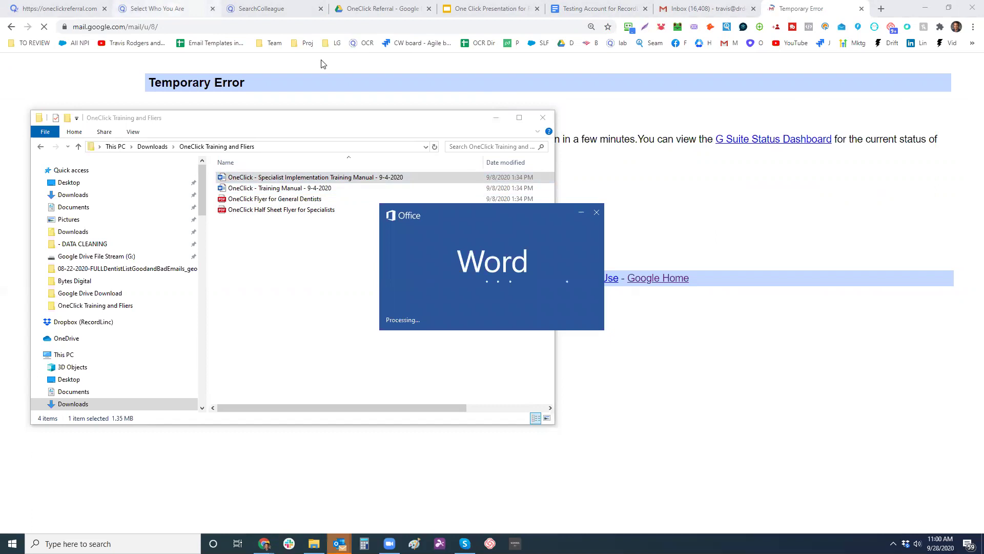
pyautogui.click(211, 11)
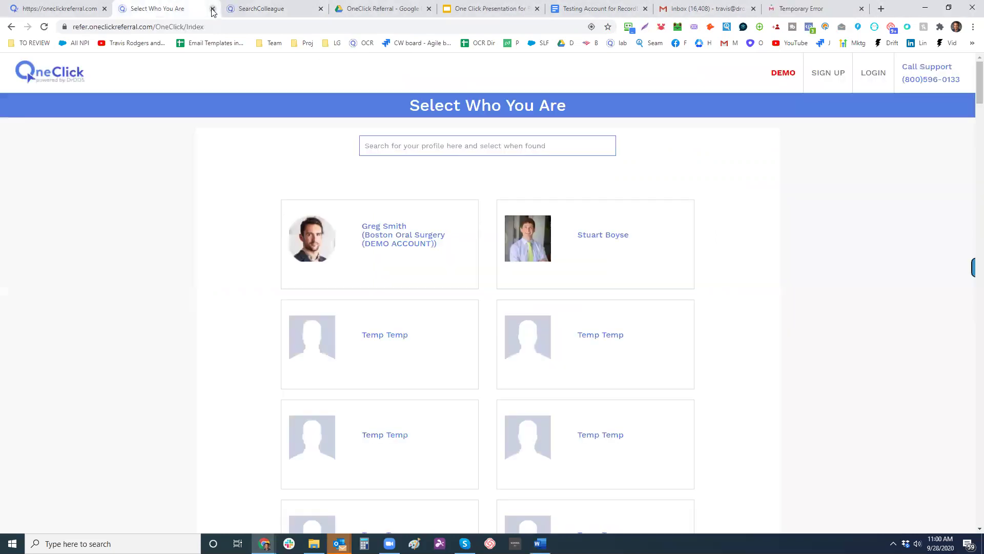
# - Close the Select Who You Are page, returning to the Search Colleagues list of nearby dentists
pyautogui.click(213, 8)
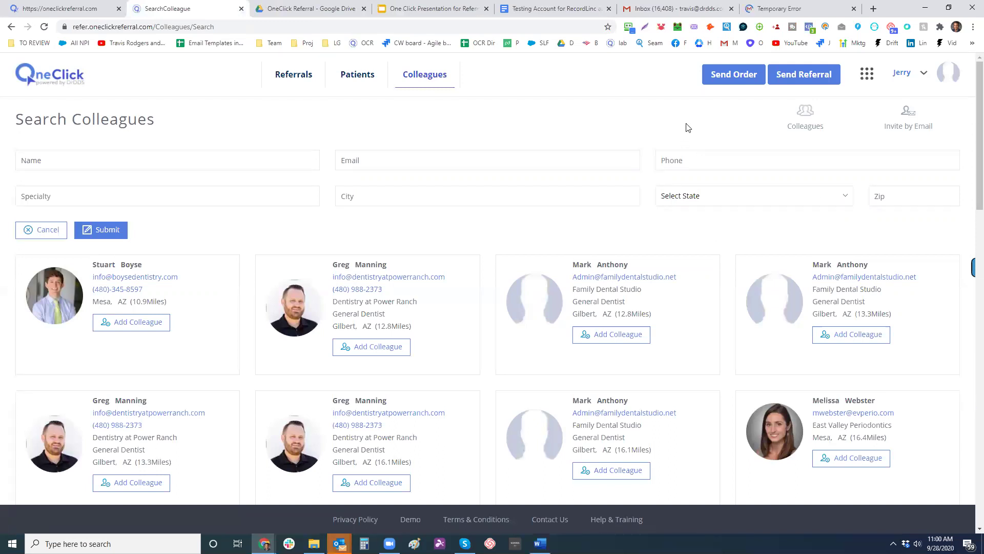
pyautogui.click(804, 79)
# - Open 'OneClick - Training Manual - 9-4-2020' in Word from the Training and Fliers folder
pyautogui.click(314, 543)
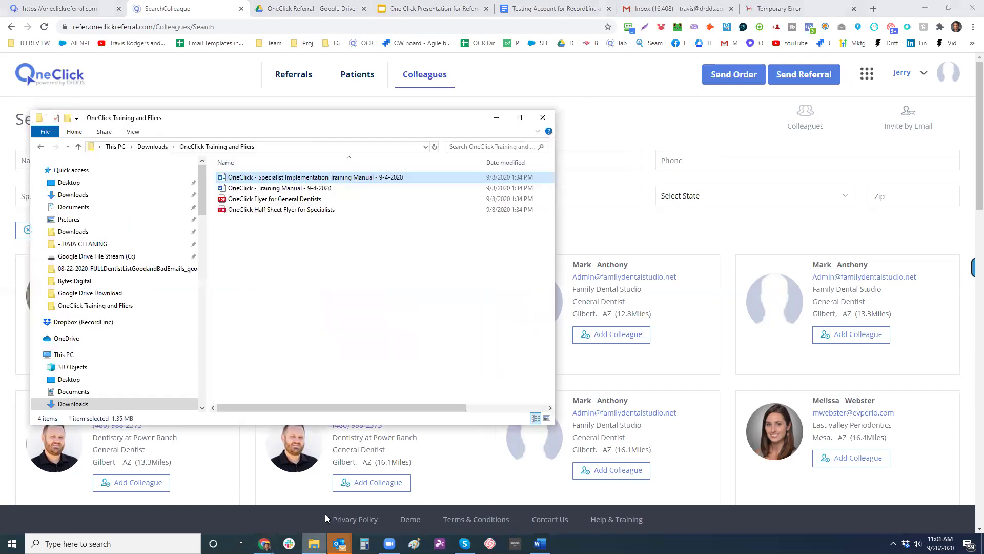
pyautogui.click(314, 188)
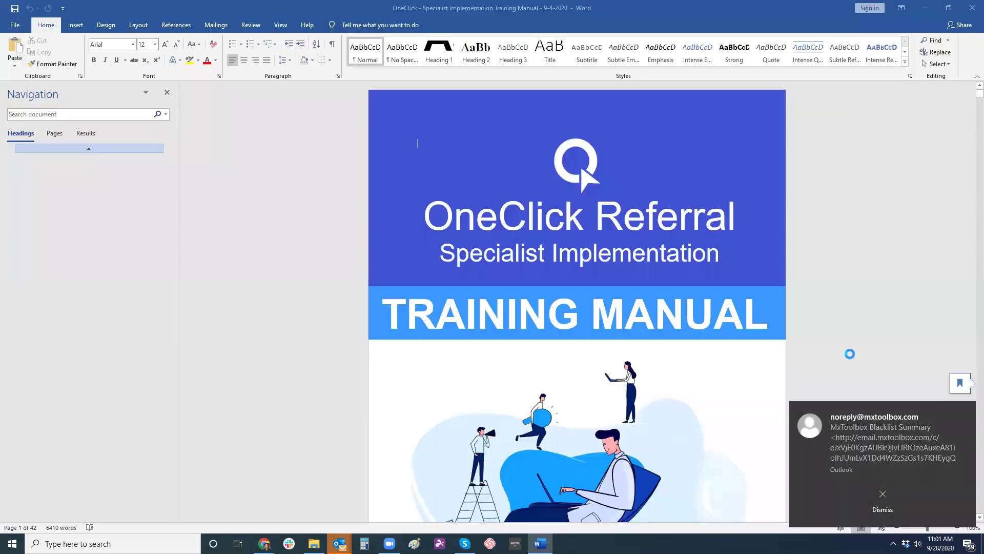